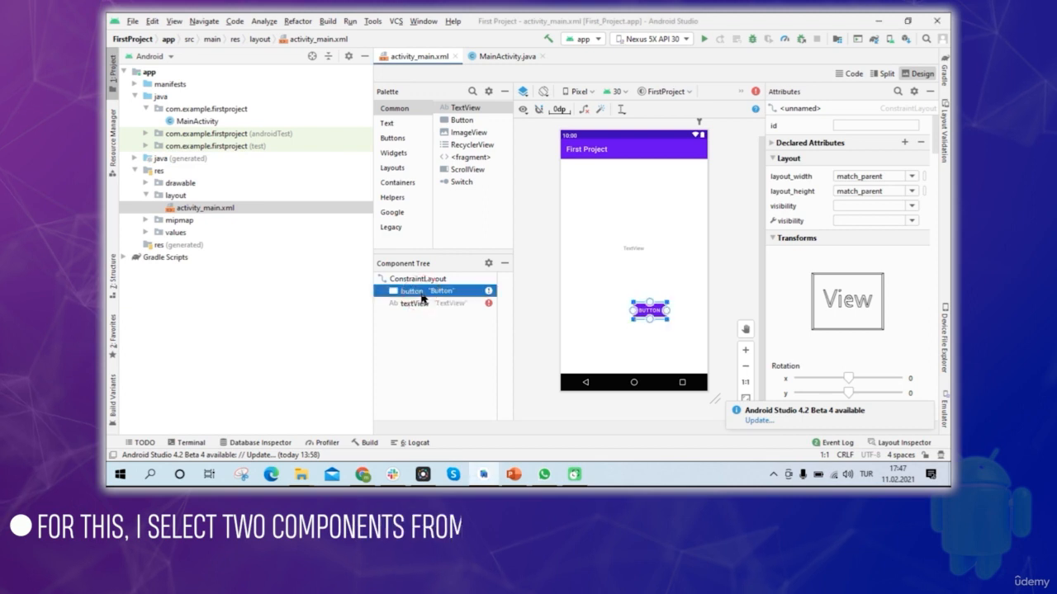
Delete the button and the text view from the activity_main.xml layout, and close the project.
left_click(421, 304, "ctrl")
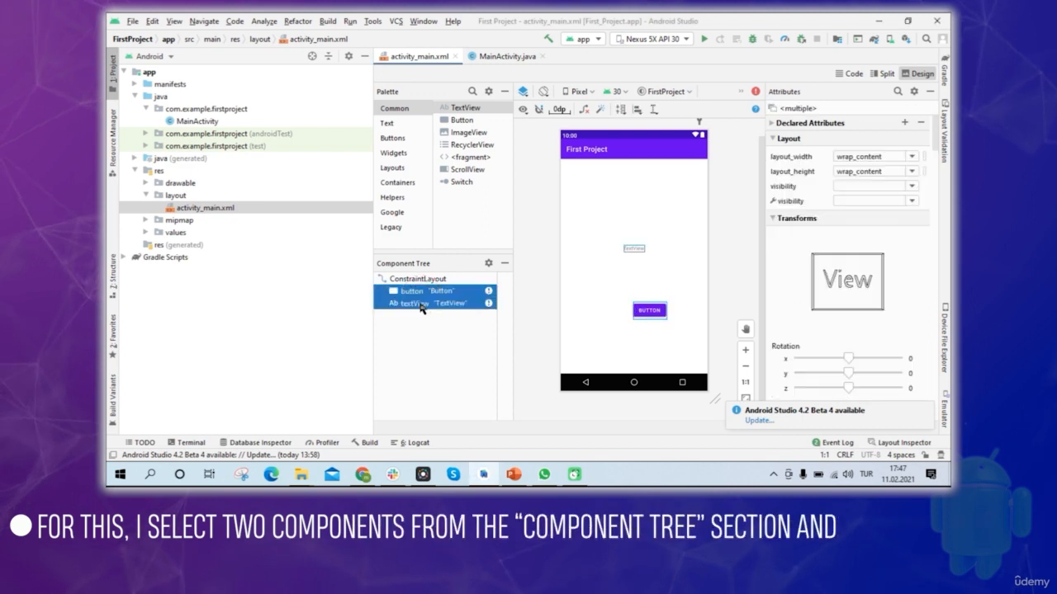
key("Delete")
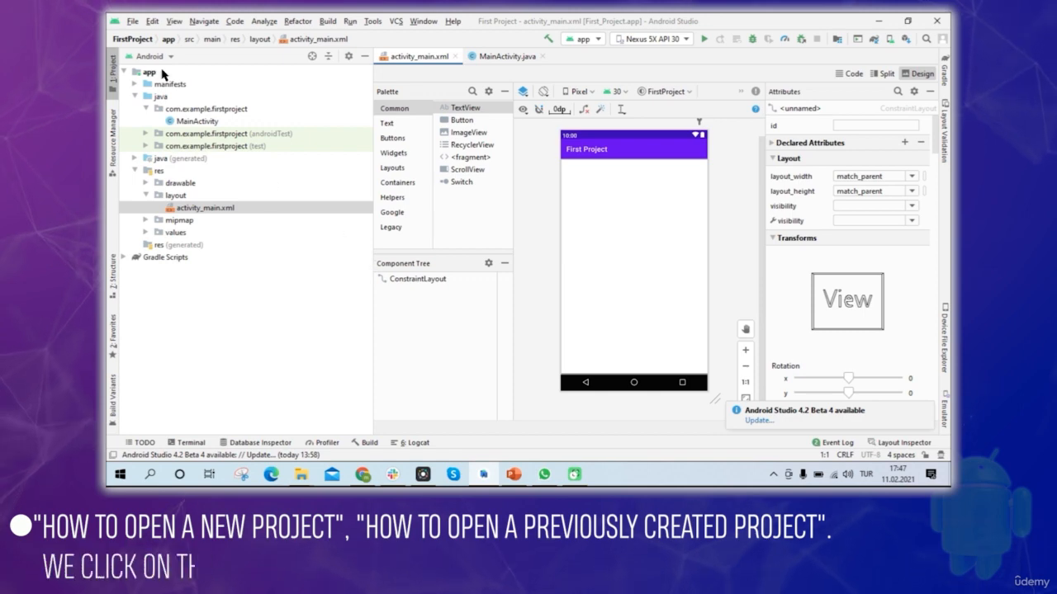
left_click(132, 22)
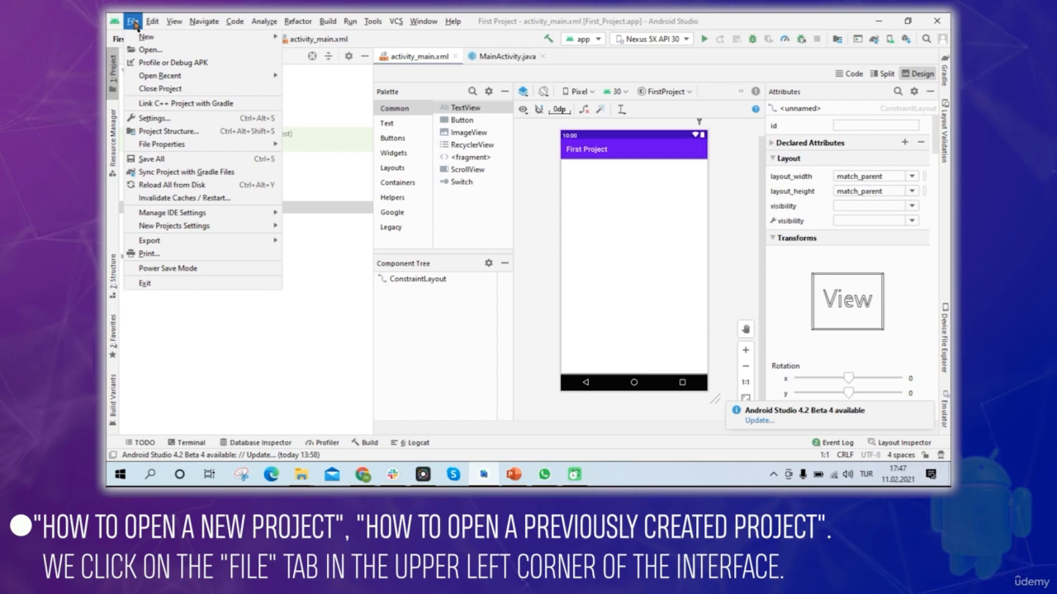
left_click(194, 91)
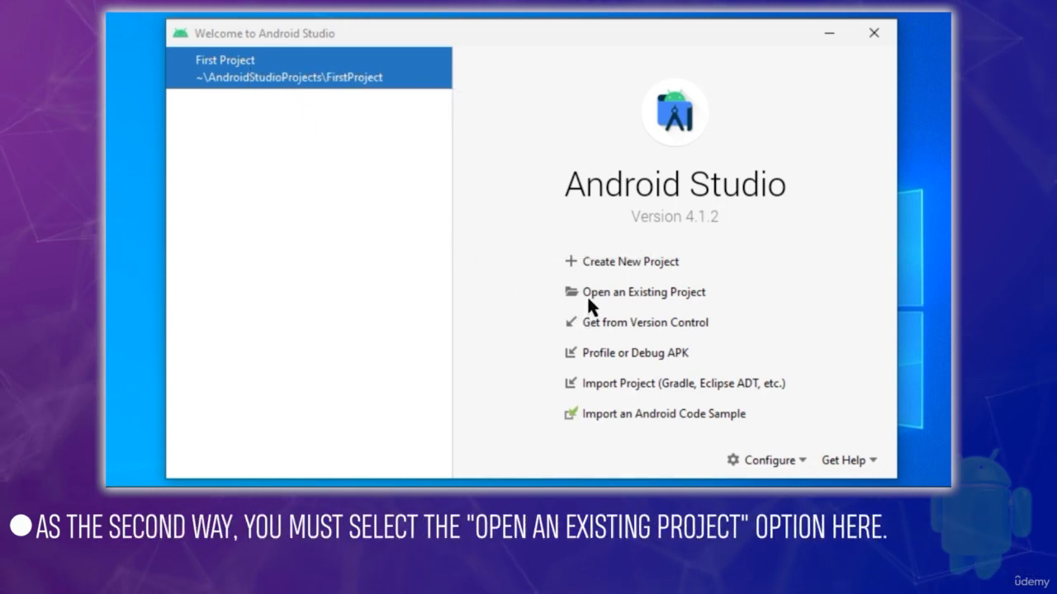
Open the existing project FirstProject from the AndroidStudioProjects folder inside the user's home folder.
left_click(658, 289)
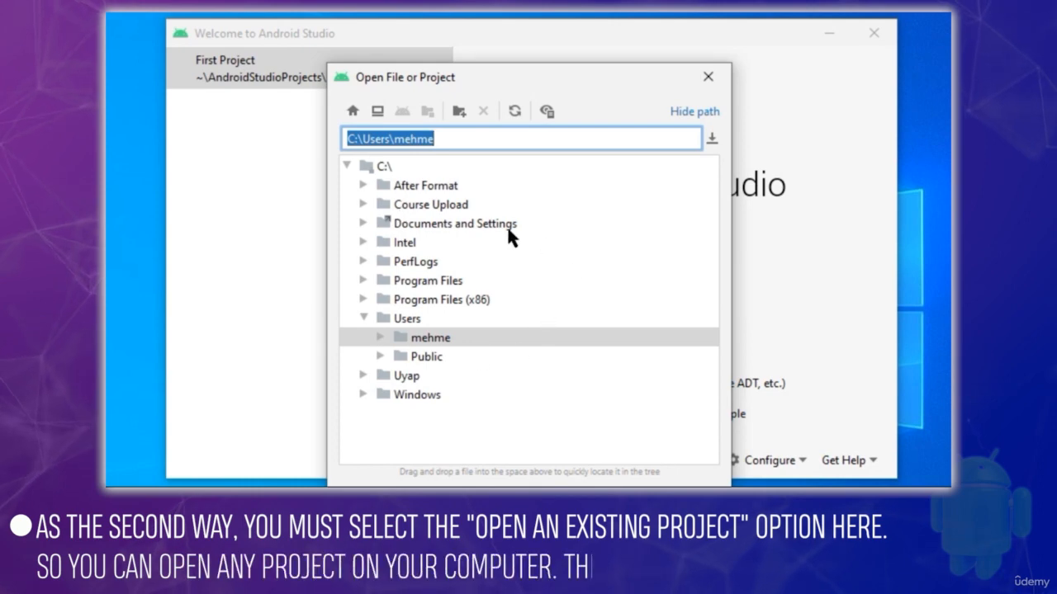
left_click_drag(594, 75, 613, 137)
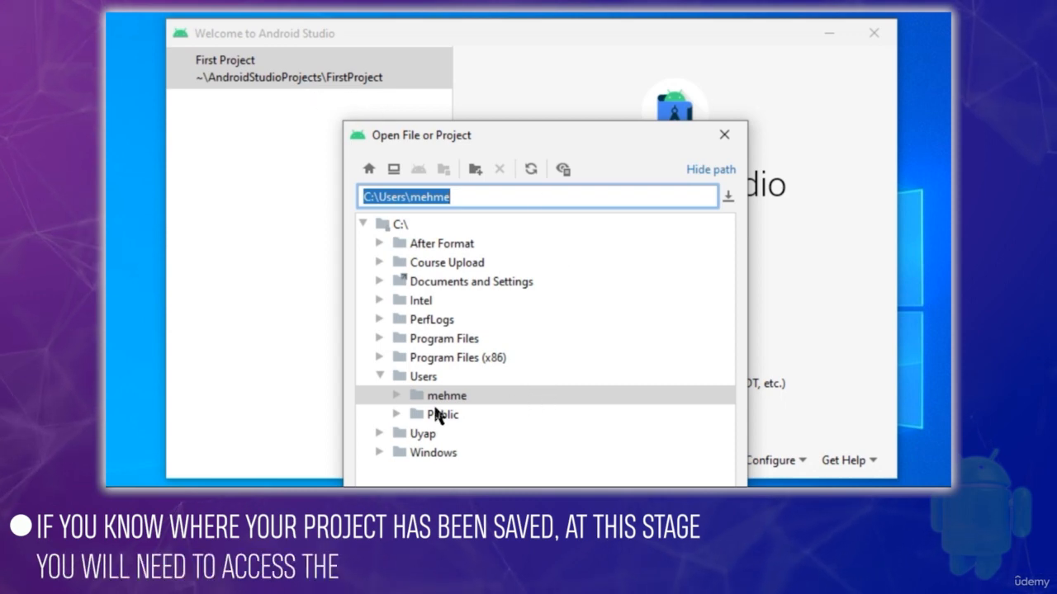
left_click(397, 397)
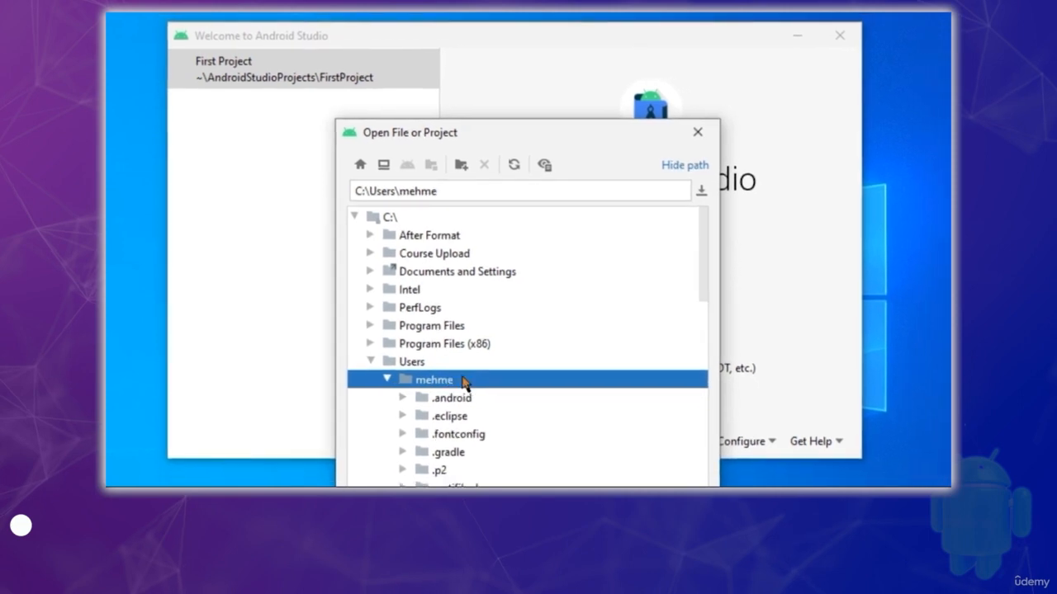
scroll(464, 388, "down", 5)
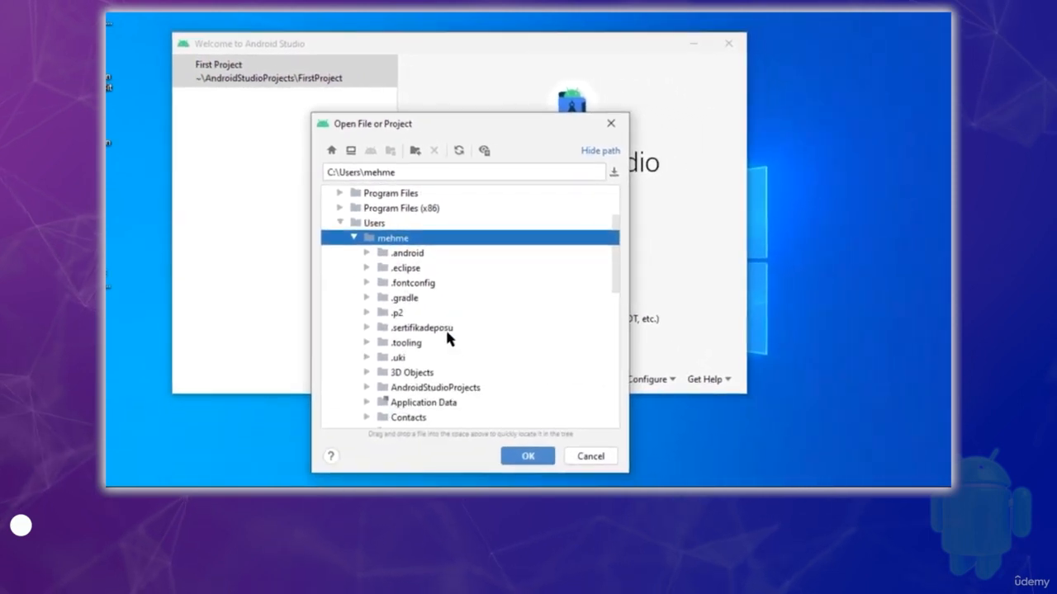
left_click(366, 342)
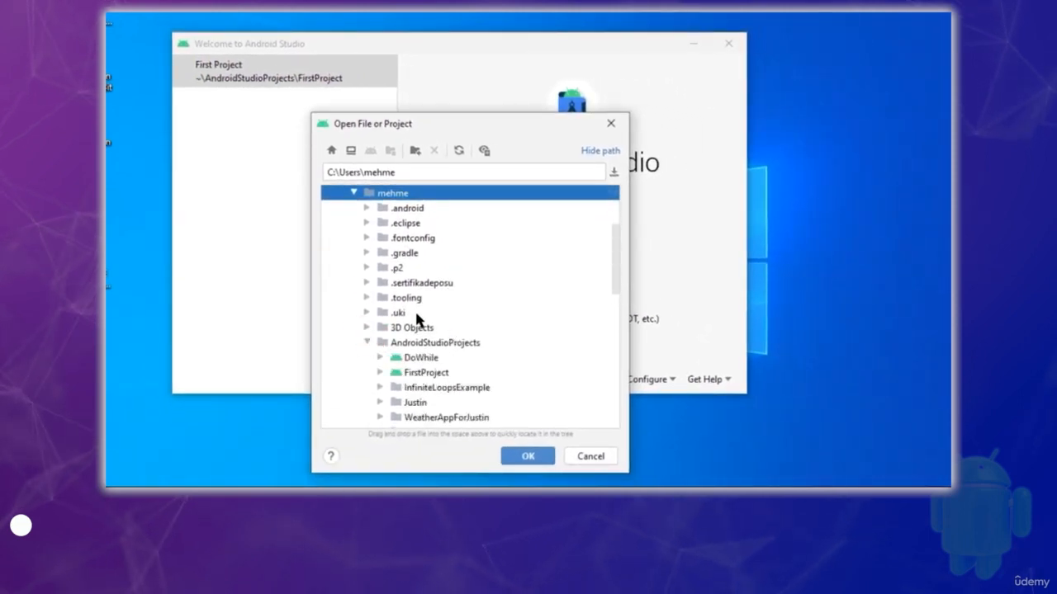
scroll(429, 318, "down", 1)
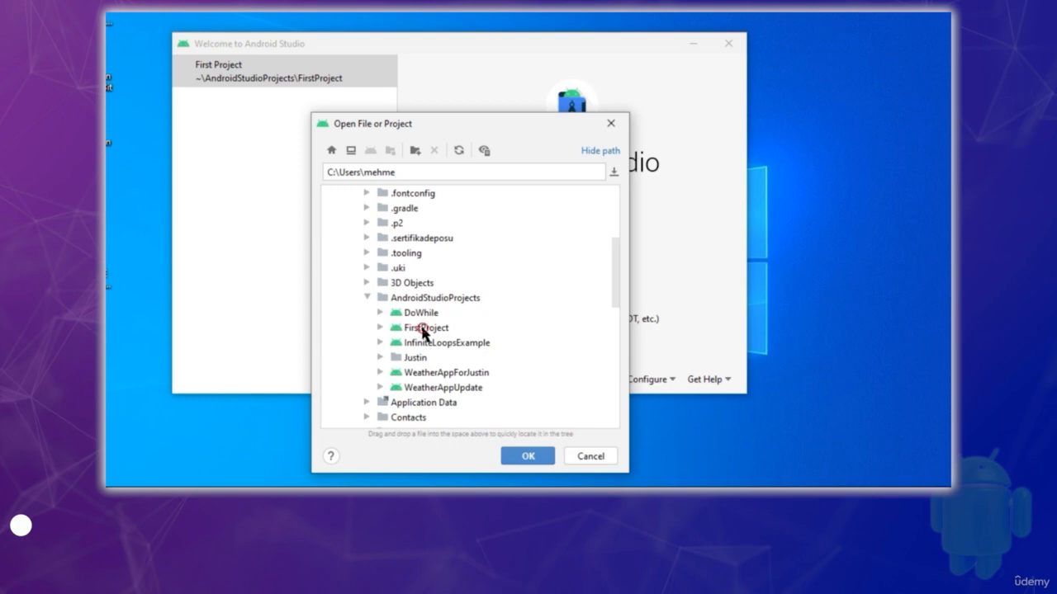
left_click(422, 329)
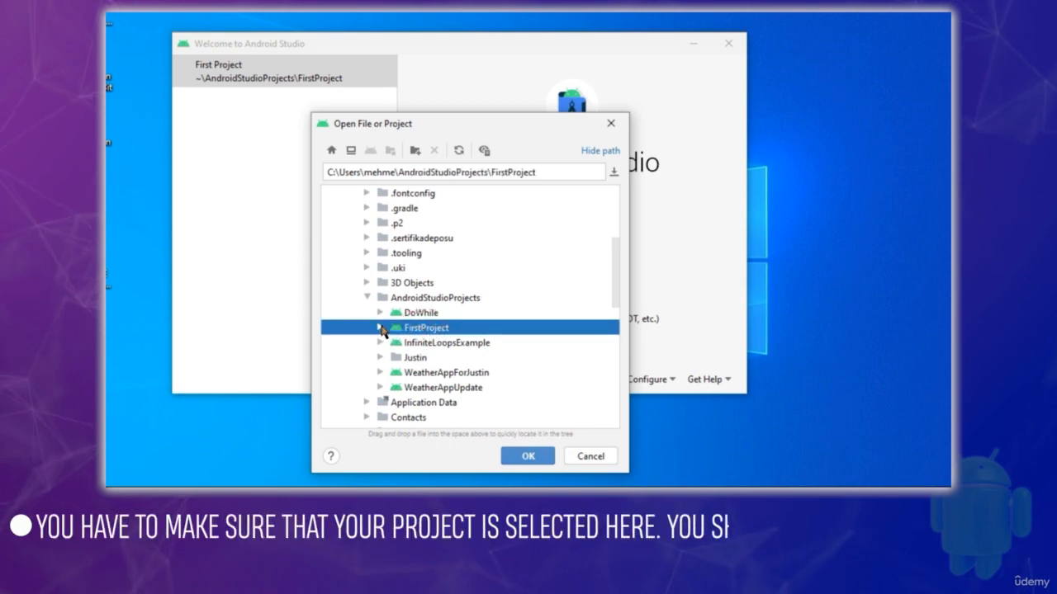
left_click(380, 328)
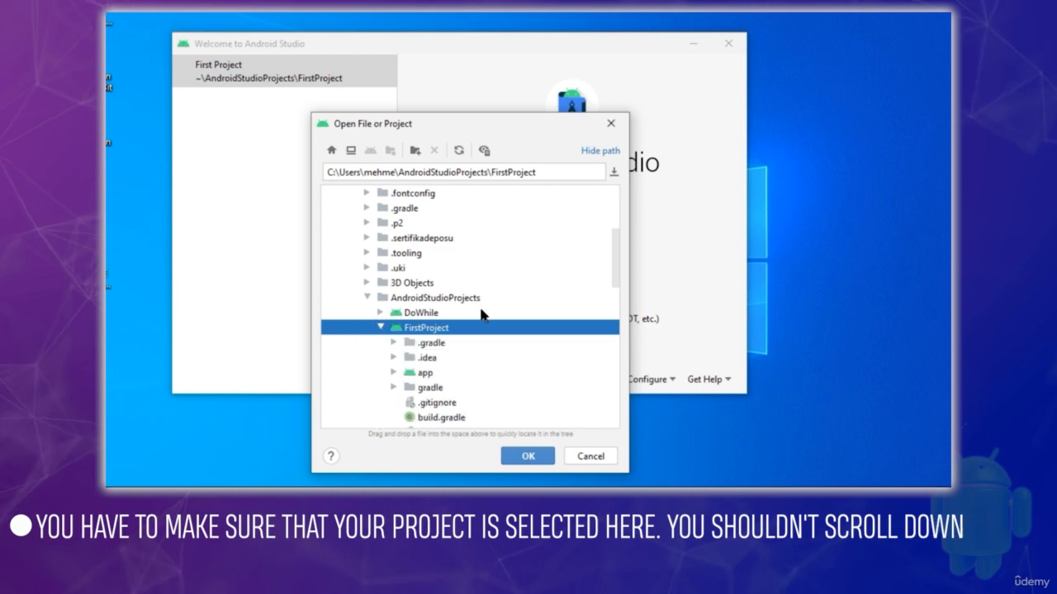
left_click(380, 328)
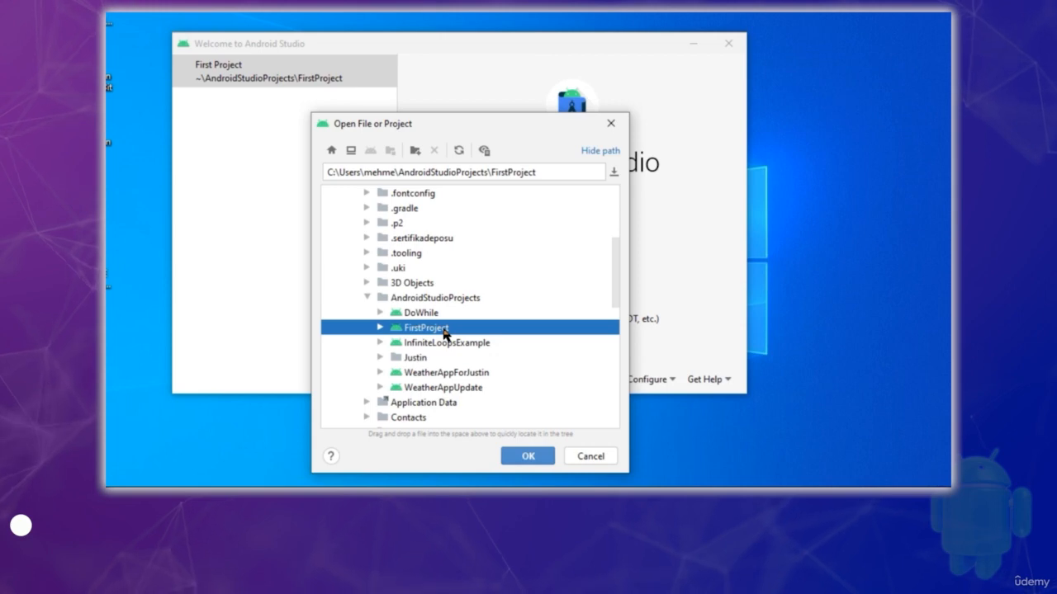
left_click(541, 459)
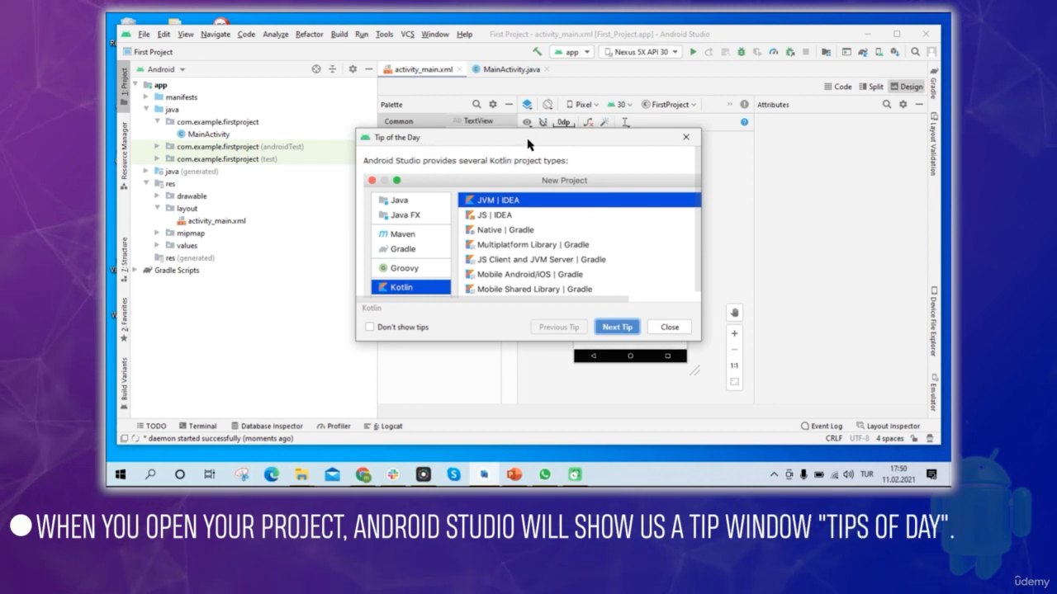
Turn off the startup tips, close the Tip of the Day dialog and maximize the project window.
left_click_drag(529, 144, 550, 146)
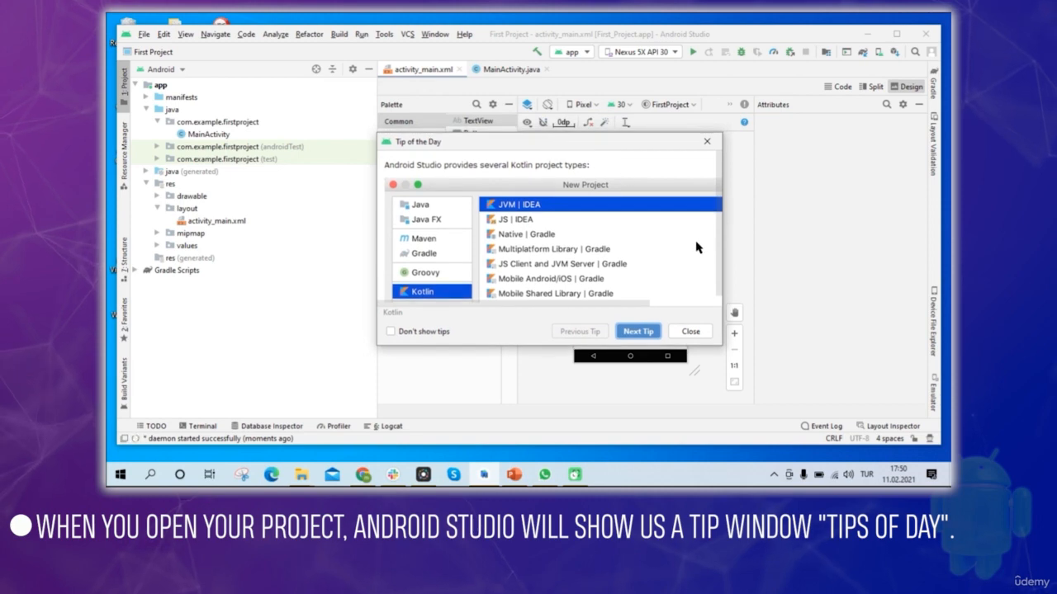
left_click(391, 332)
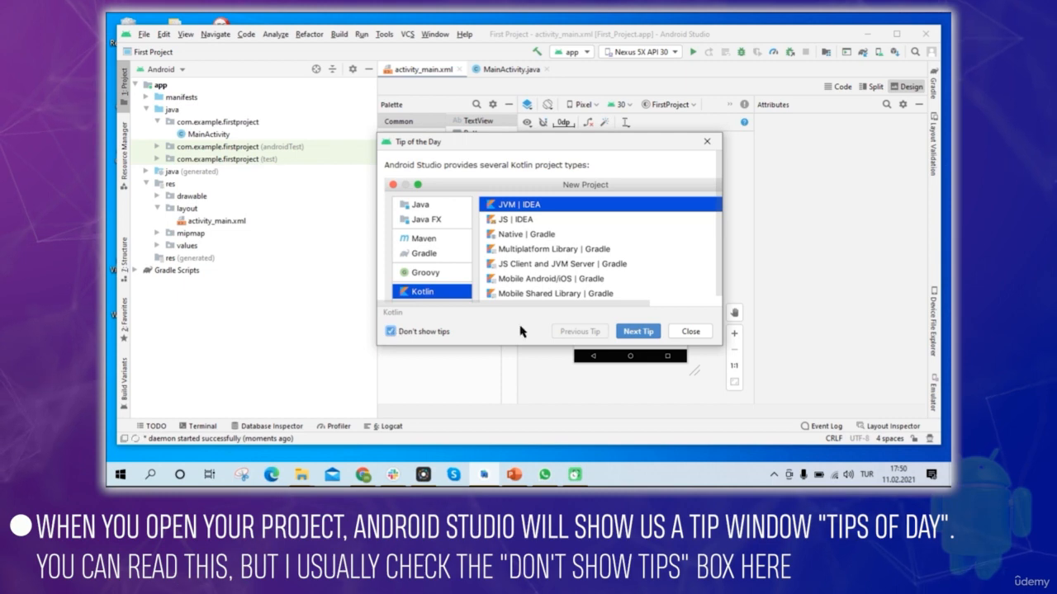
left_click(692, 331)
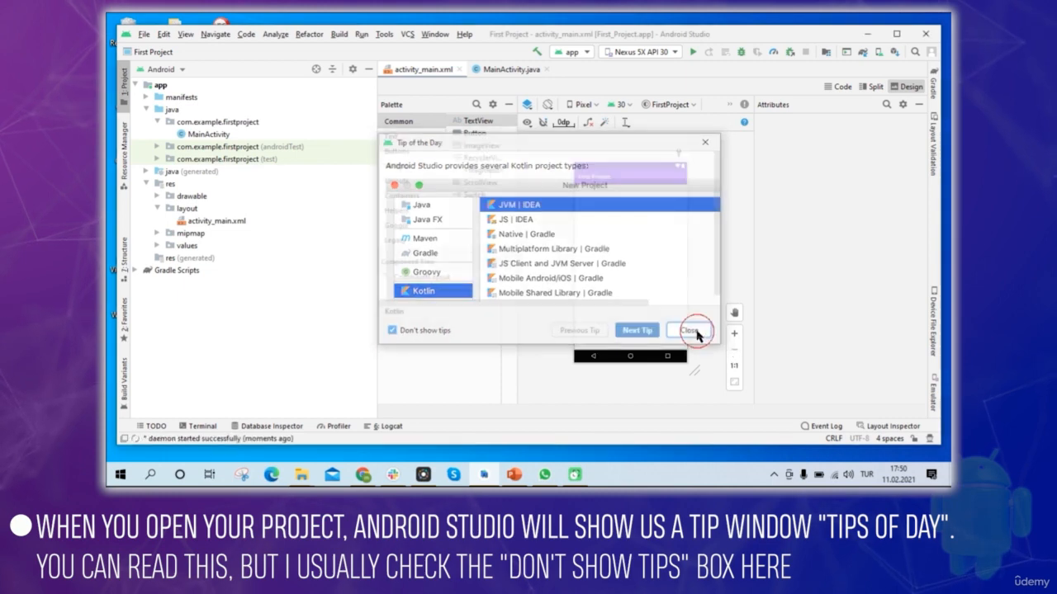
left_click(896, 34)
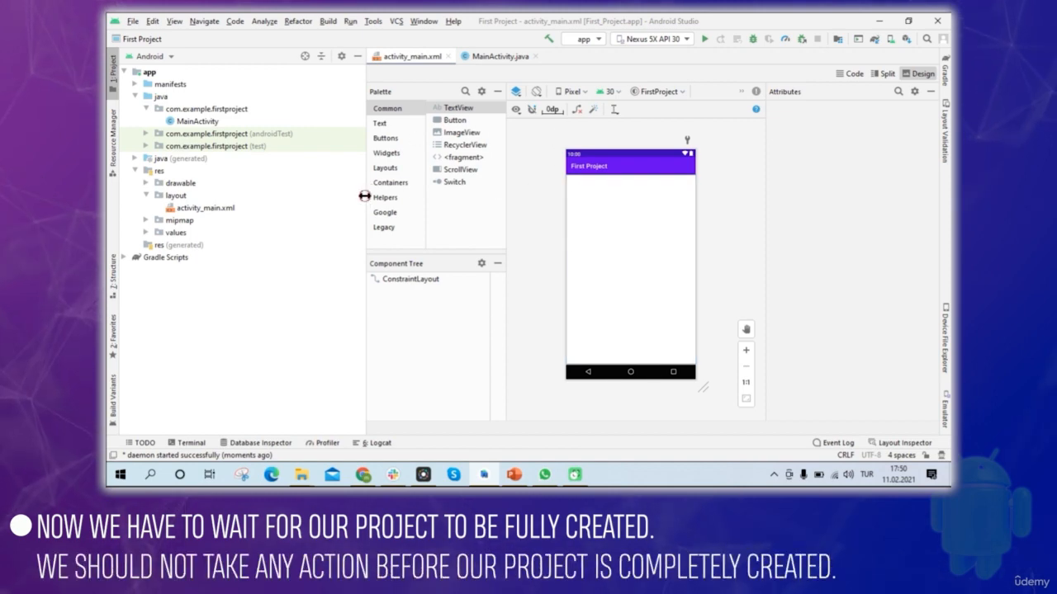
Narrow the project file tree to widen the layout editor, and enlarge the layout preview to 25%.
left_click_drag(364, 196, 300, 203)
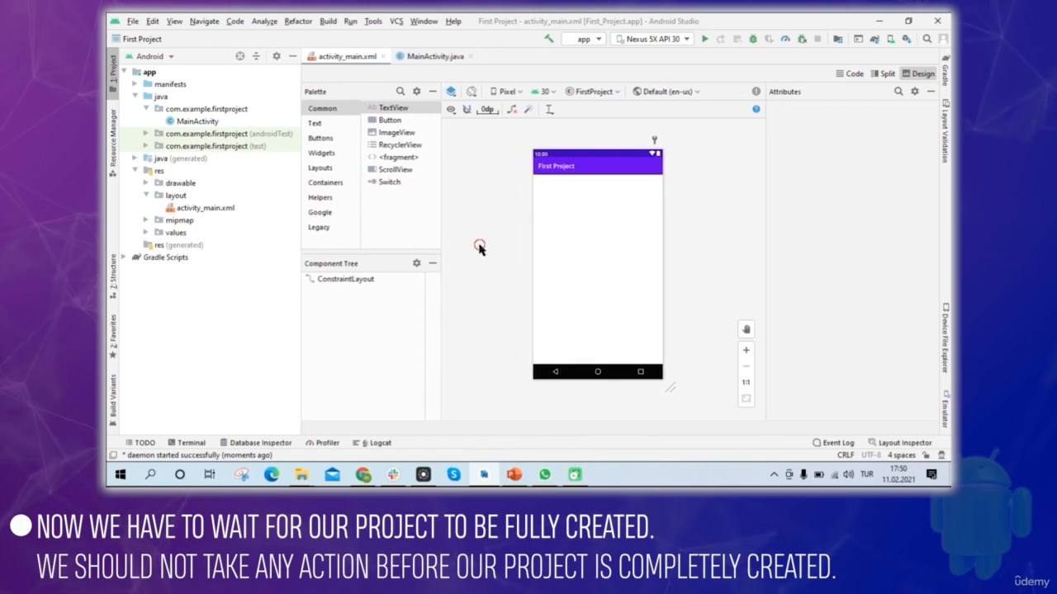
left_click(642, 306)
left_click(745, 353)
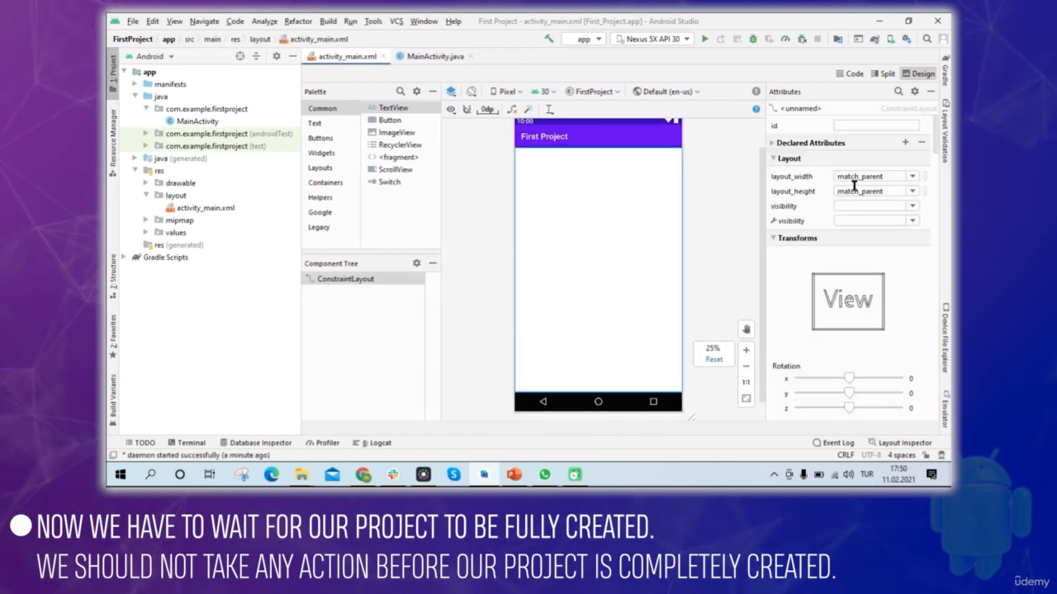
left_click(722, 212)
left_click_drag(762, 273, 762, 252)
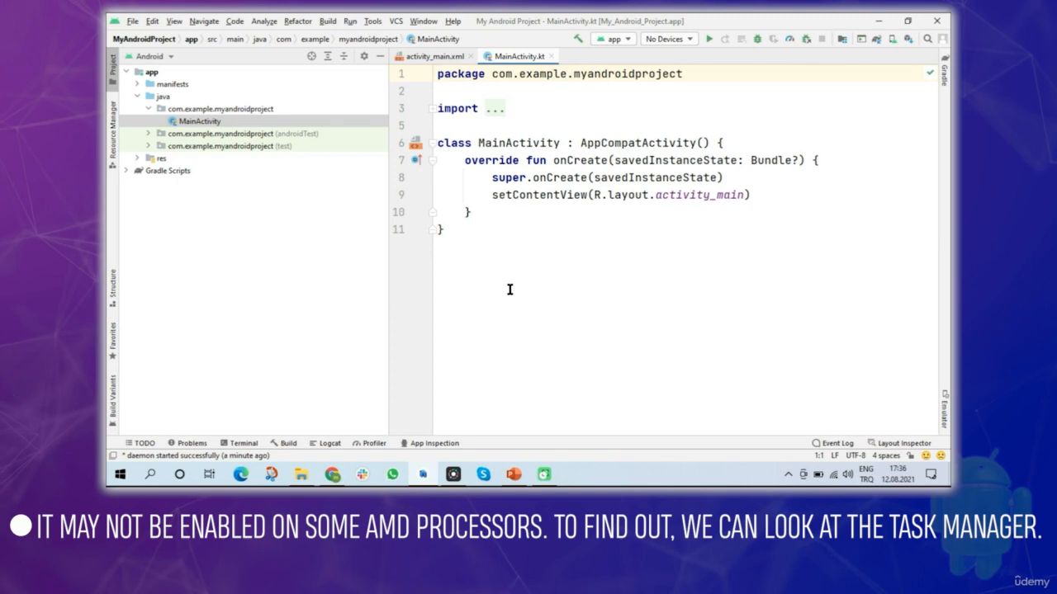
Open Task Manager from the Windows search, check the CPU performance details for the virtualization status, and close it.
left_click(149, 474)
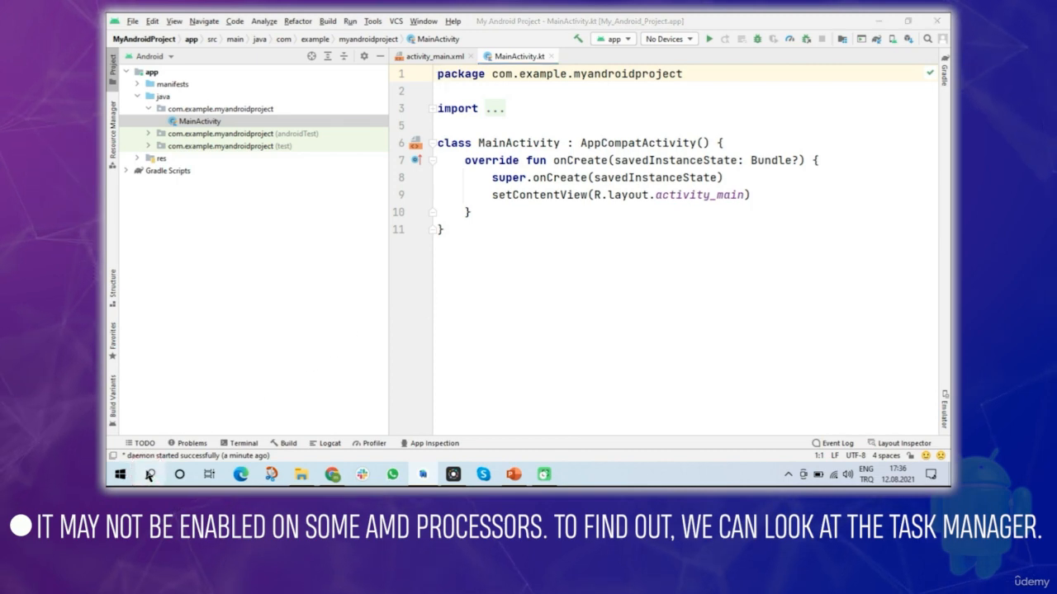
type("task manager")
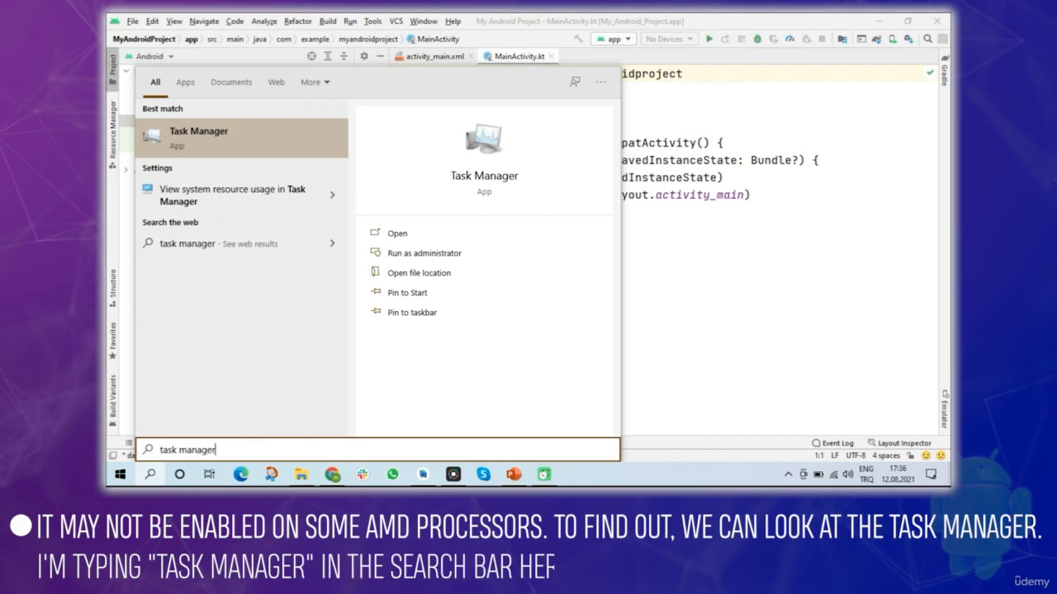
left_click(397, 235)
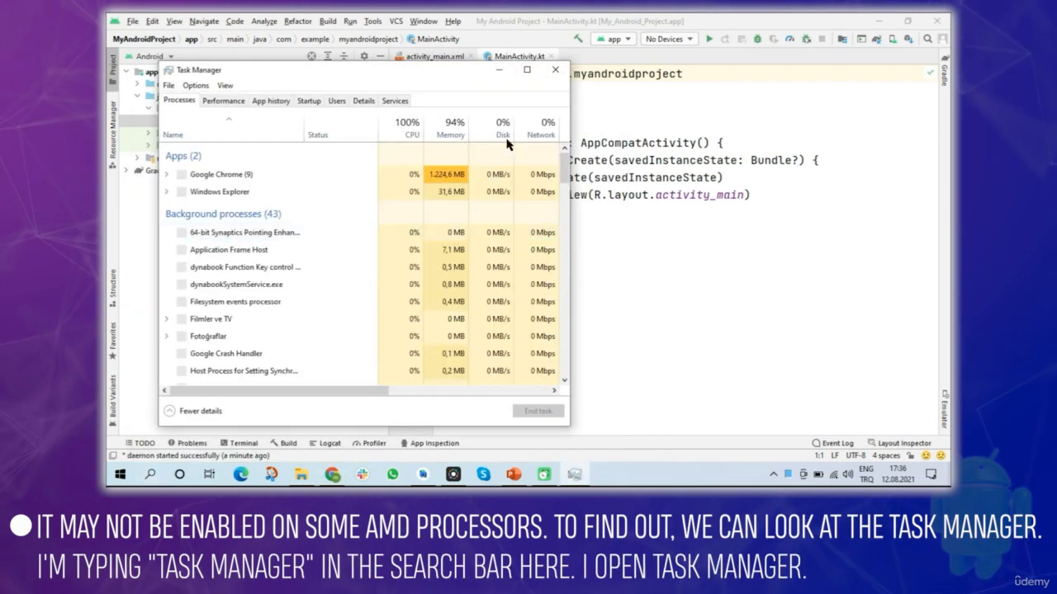
left_click(526, 69)
left_click(183, 48)
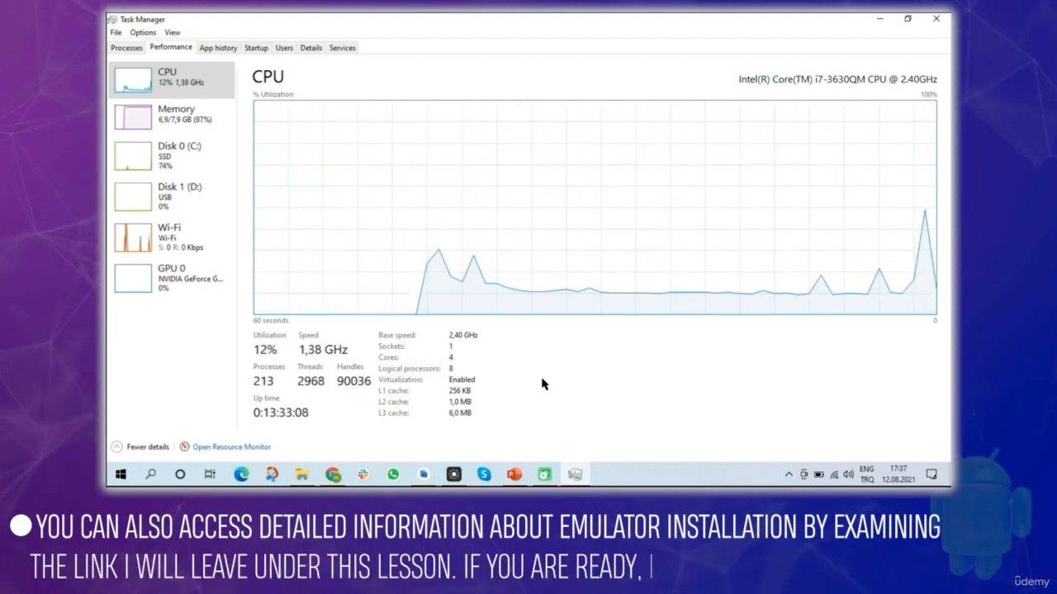
left_click(936, 18)
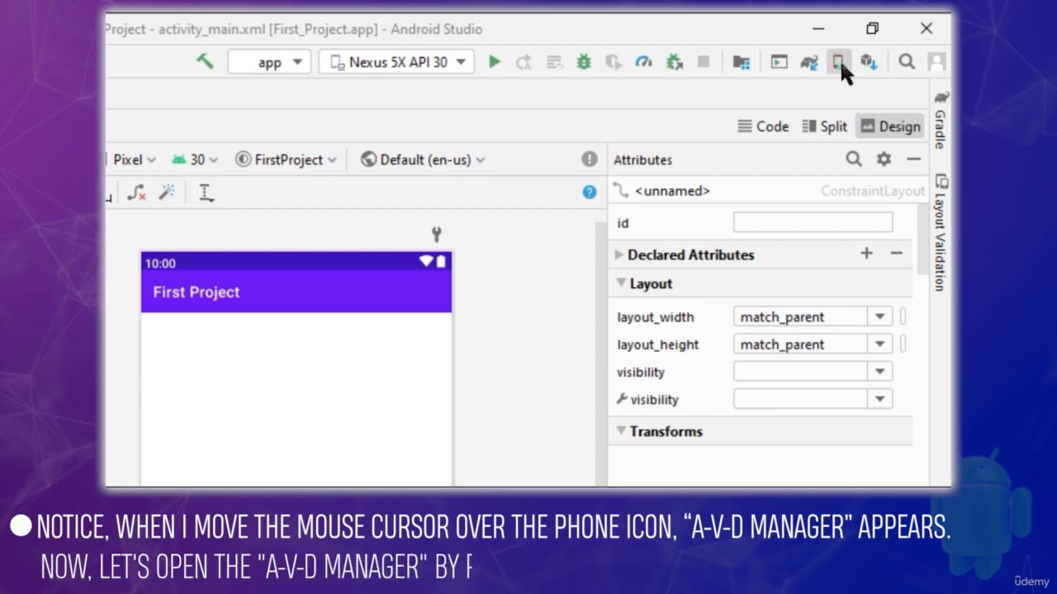
Open the AVD Manager and delete the Nexus 5X API 30 virtual device.
left_click(839, 62)
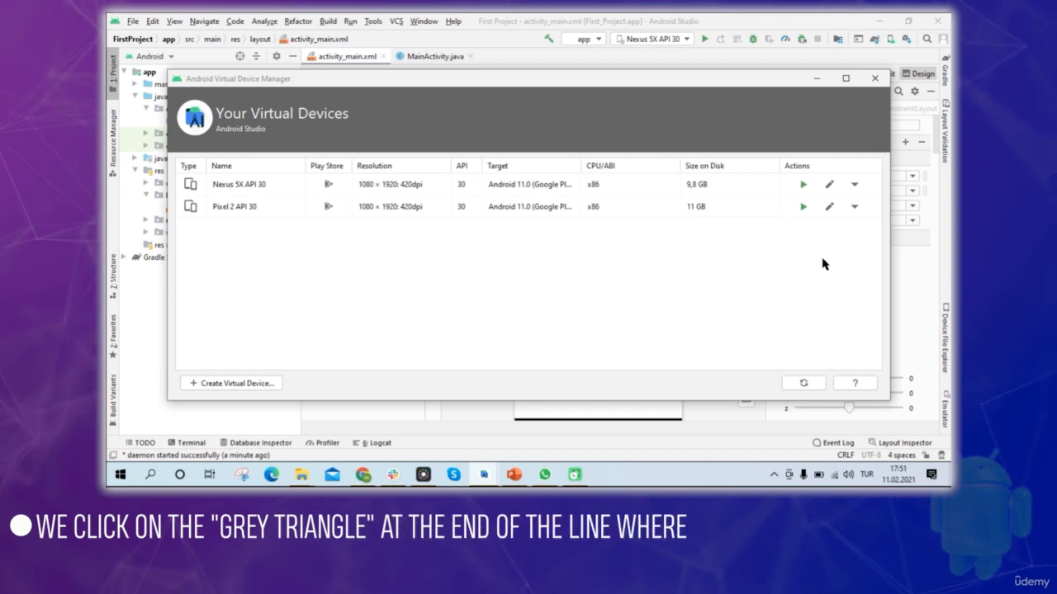
left_click(855, 187)
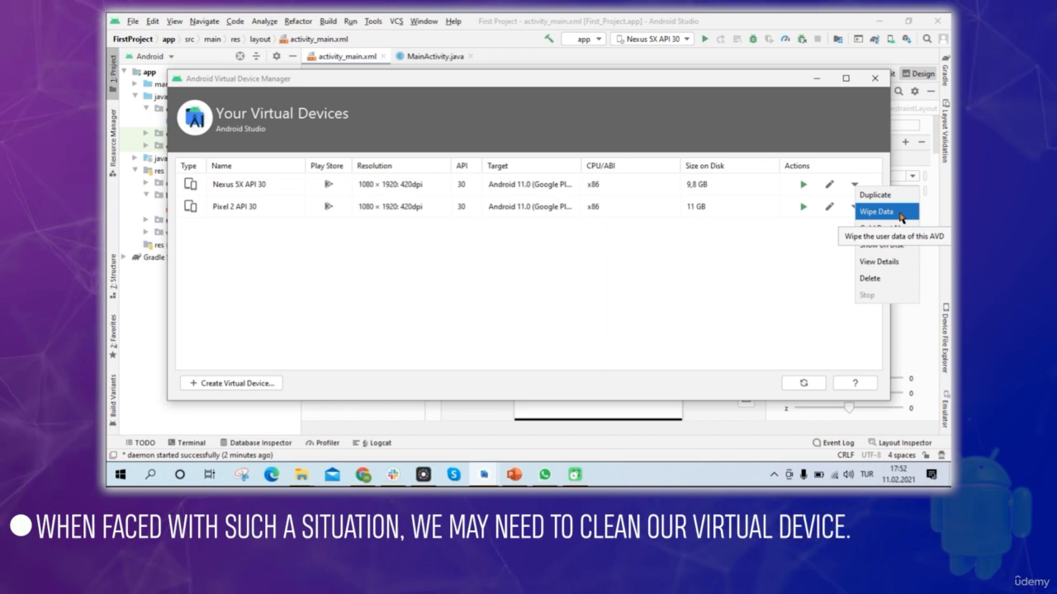
left_click(882, 281)
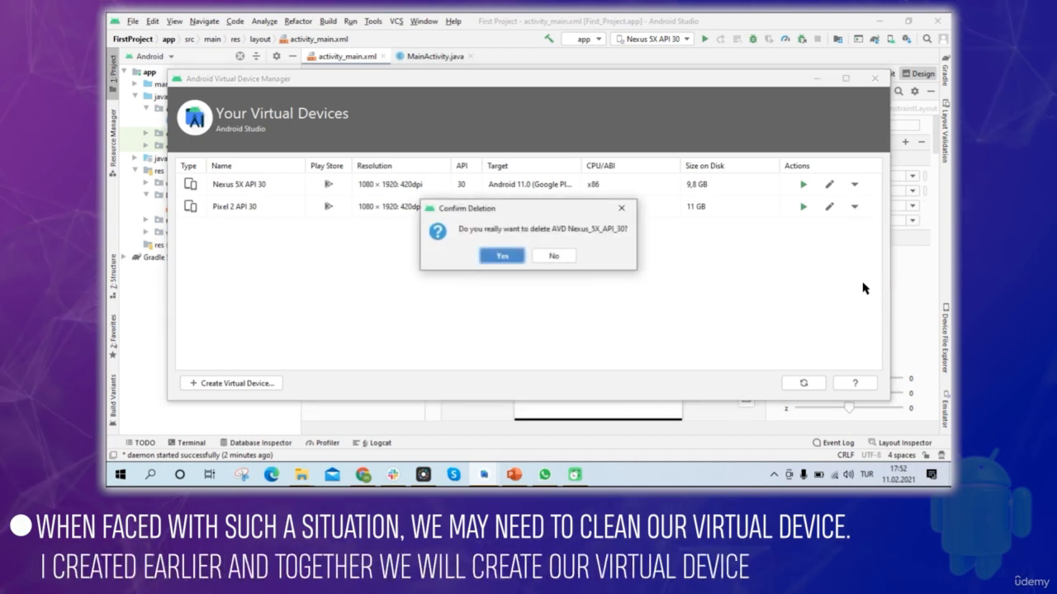
left_click(515, 258)
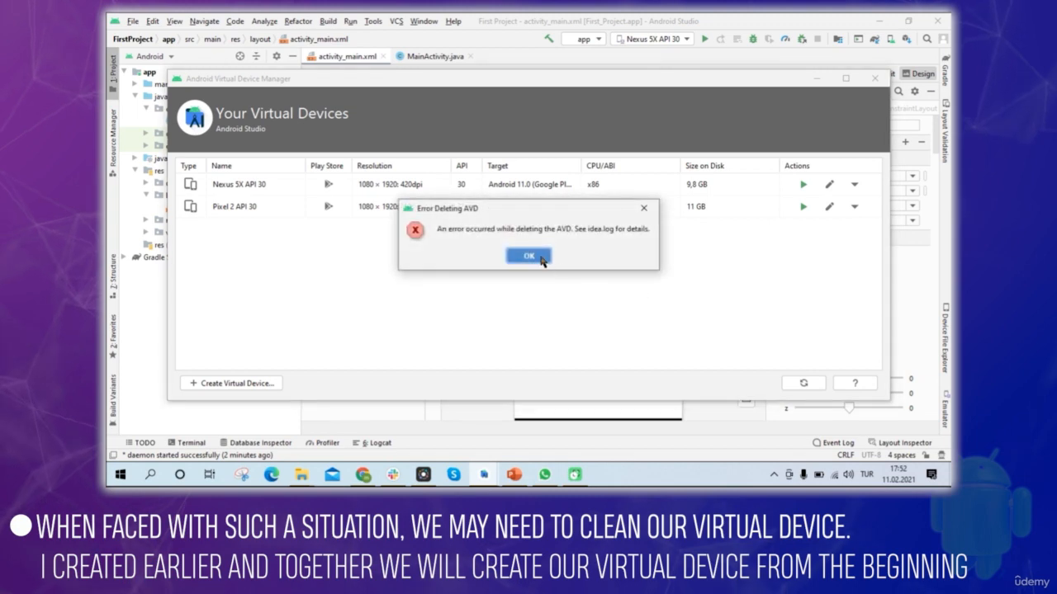
left_click(541, 258)
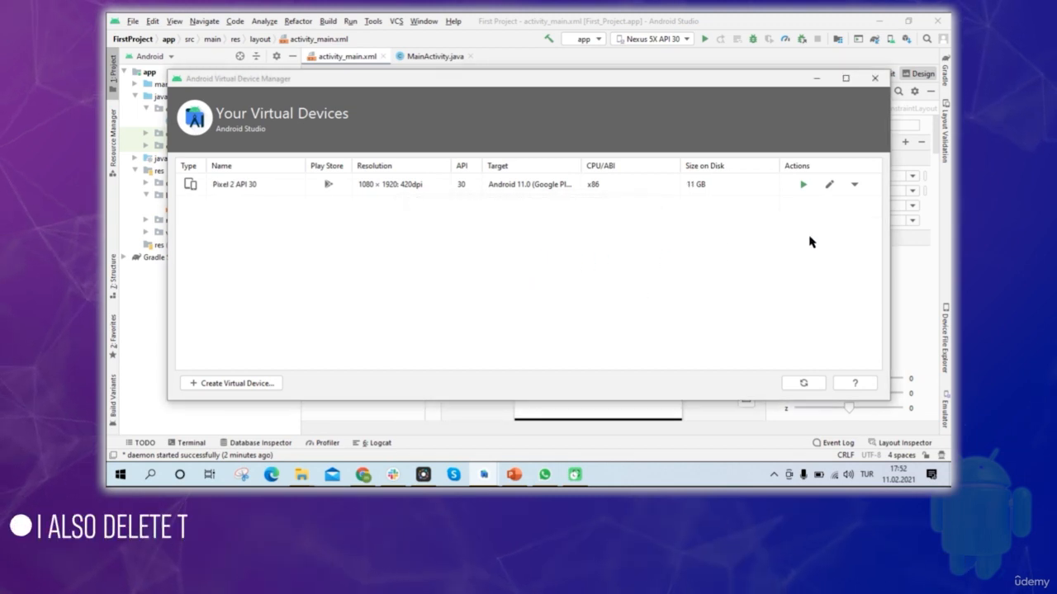
Delete the Pixel 2 API 30 virtual device and maximize the Android Virtual Device Manager window.
left_click(854, 187)
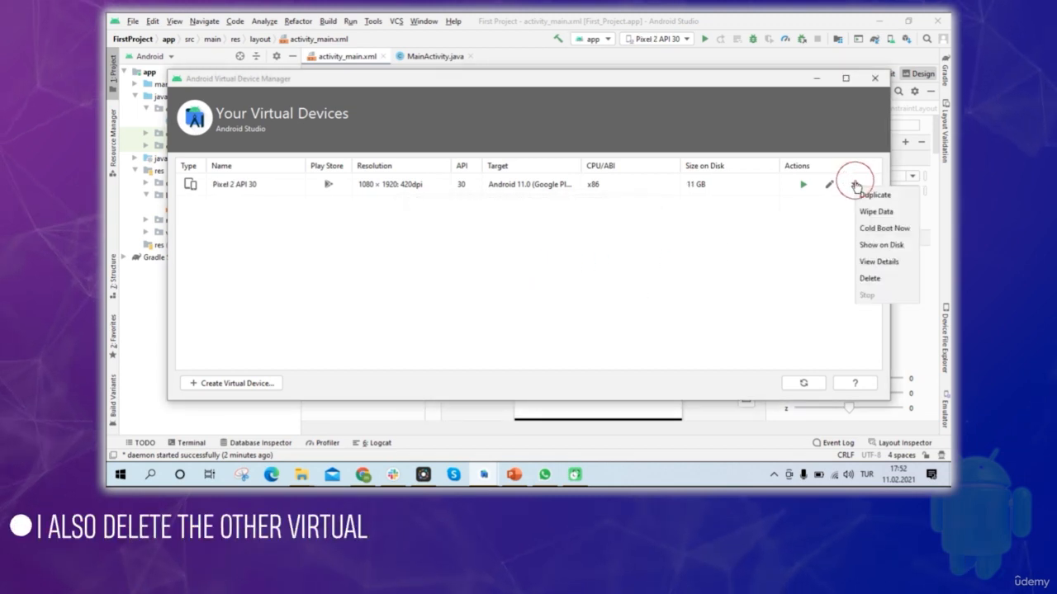
left_click(871, 279)
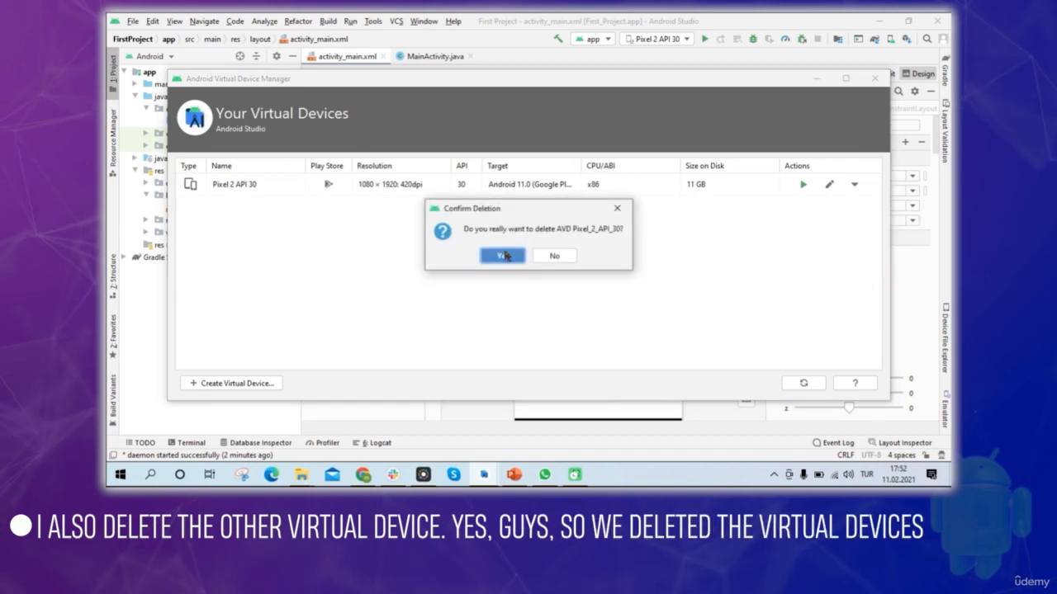
left_click(500, 255)
left_click(540, 258)
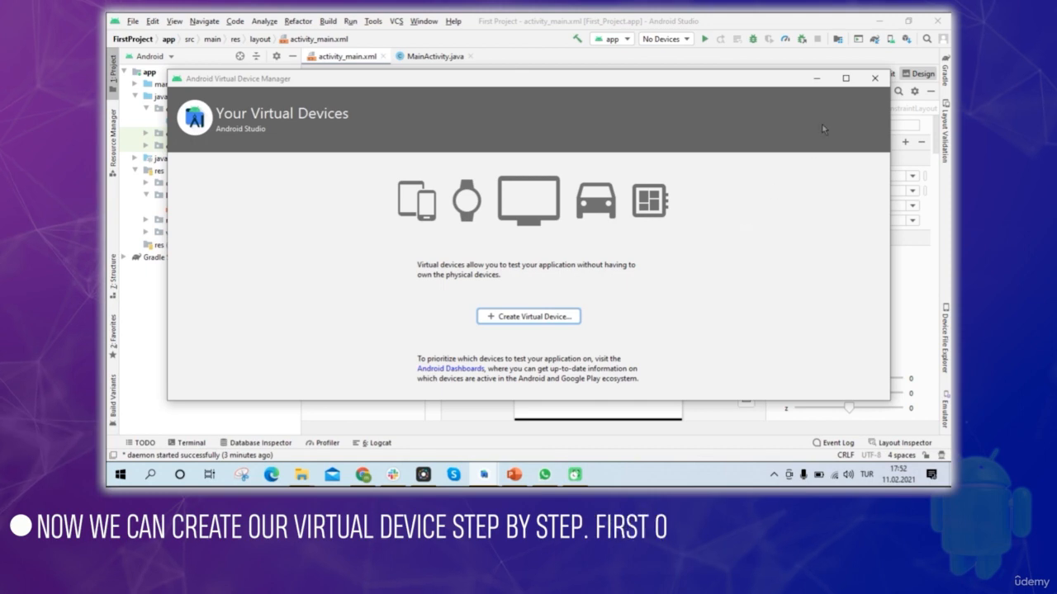
left_click(846, 78)
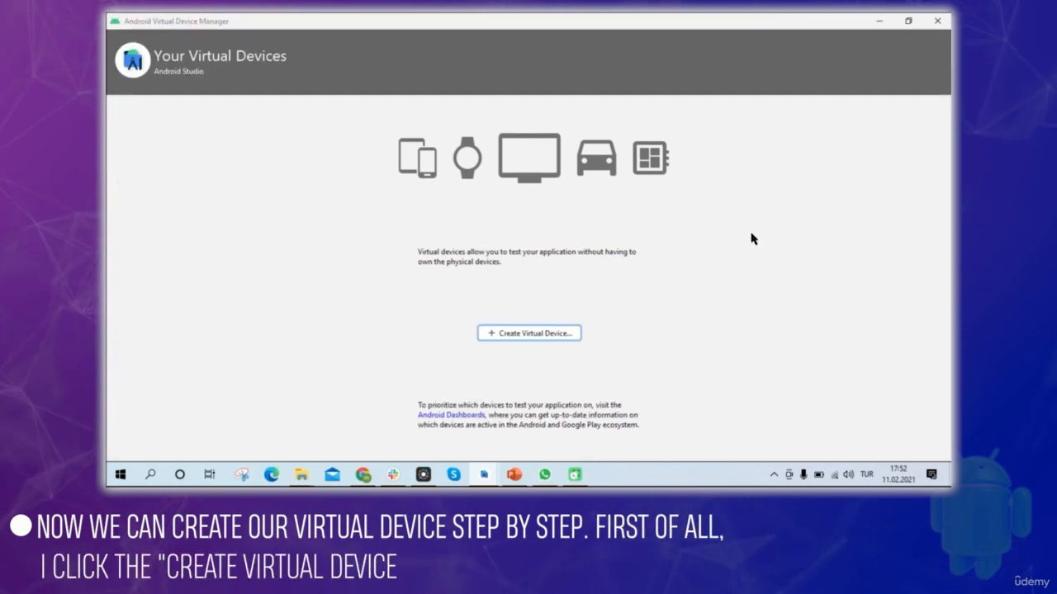
Start creating a virtual device and look through the TV, Wear OS, Tablet and Automotive hardware categories, ending on Phone.
left_click(536, 335)
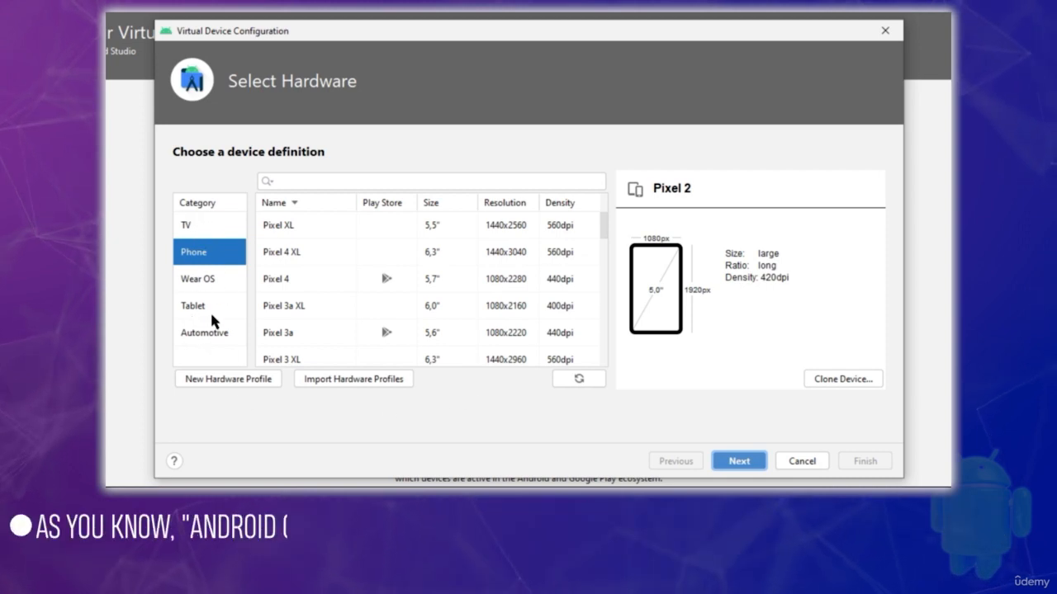
left_click(197, 226)
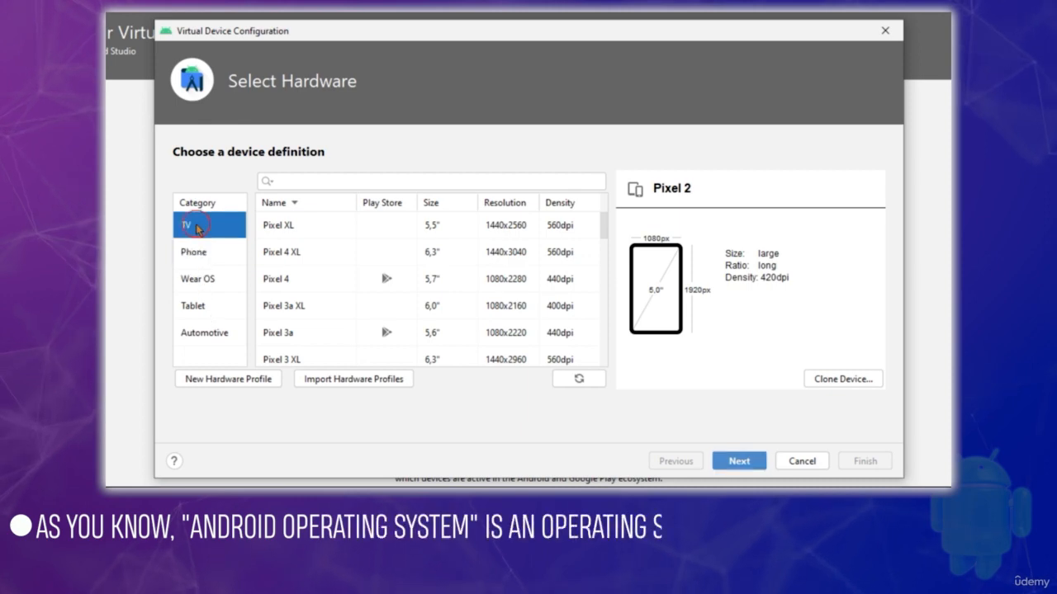
left_click(200, 251)
left_click(198, 287)
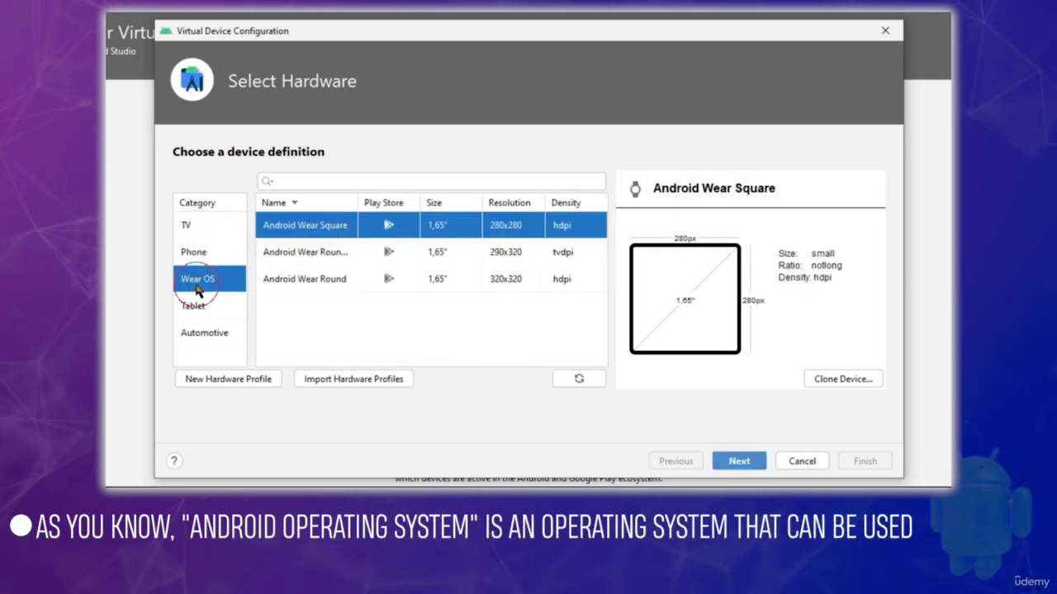
left_click(194, 306)
left_click(207, 333)
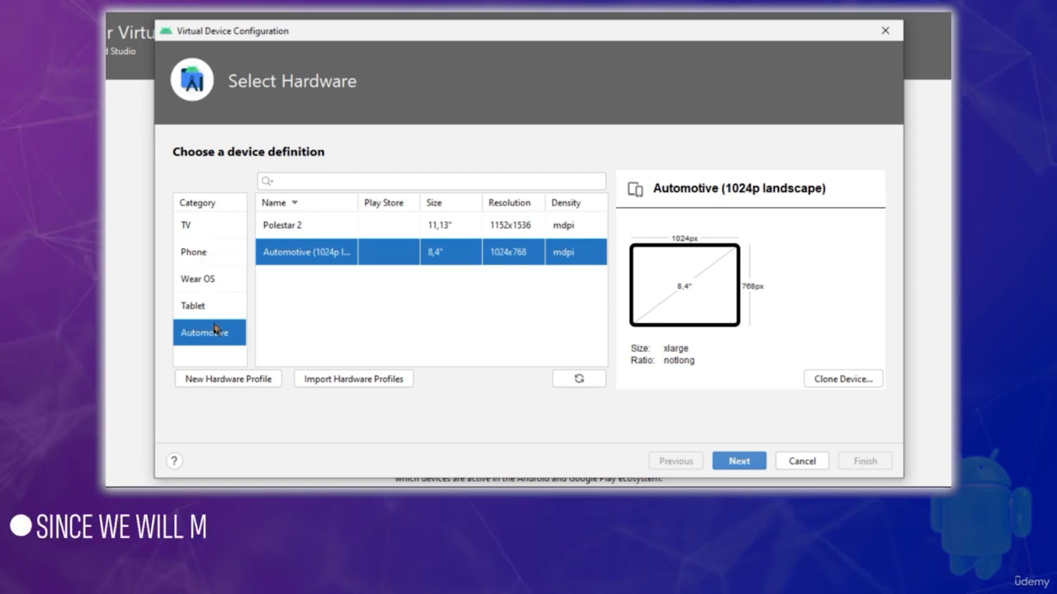
left_click(203, 257)
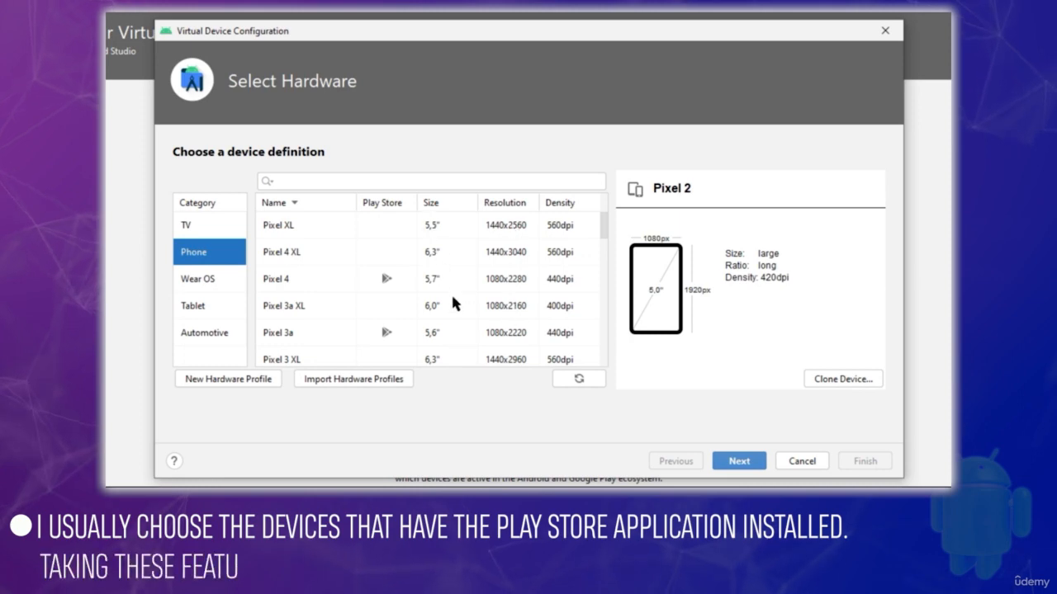
Review the available phone definitions, keep Pixel 2 as the hardware profile, and continue to the system image selection.
scroll(436, 299, "down", 3)
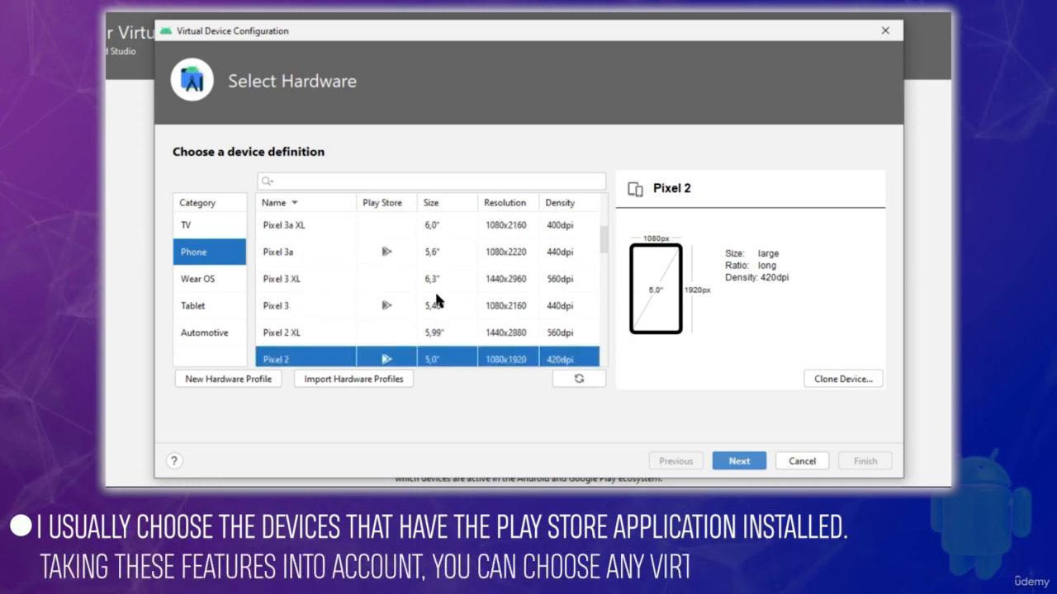
scroll(436, 298, "up", 3)
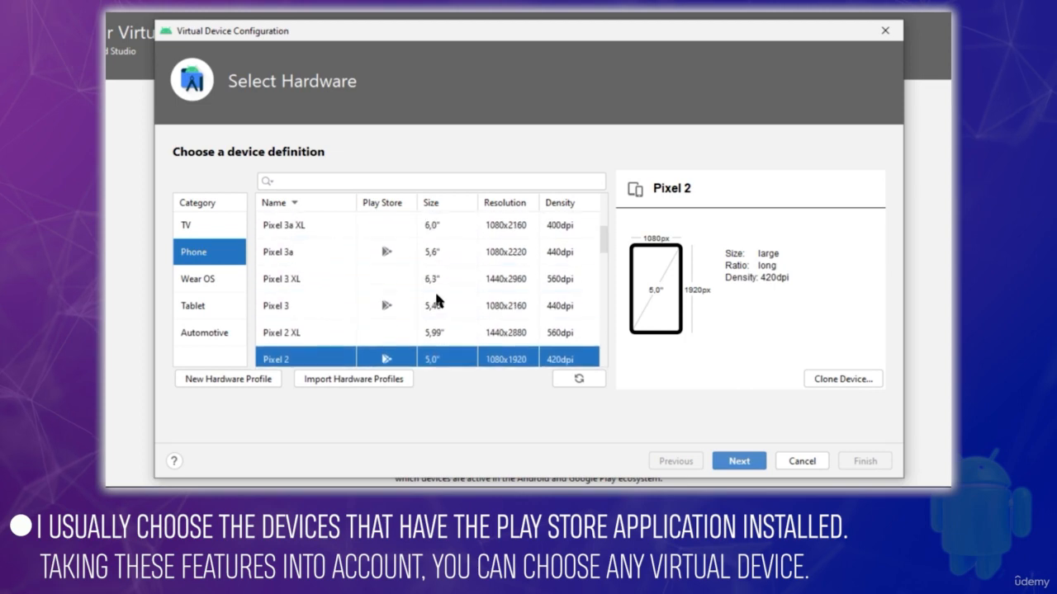
scroll(436, 299, "down", 1)
scroll(436, 298, "down", 2)
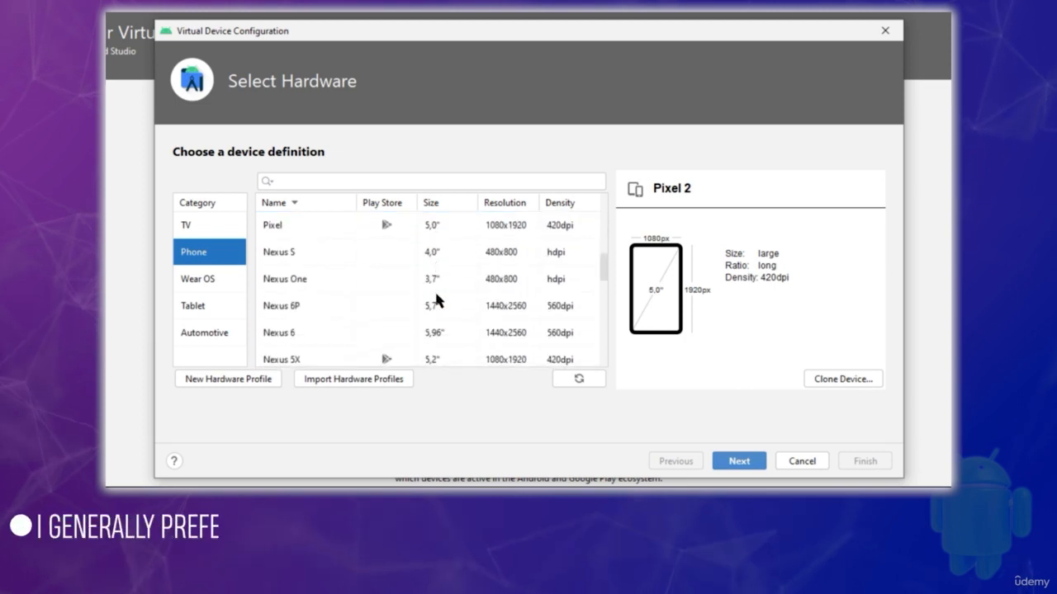
scroll(436, 299, "up", 1)
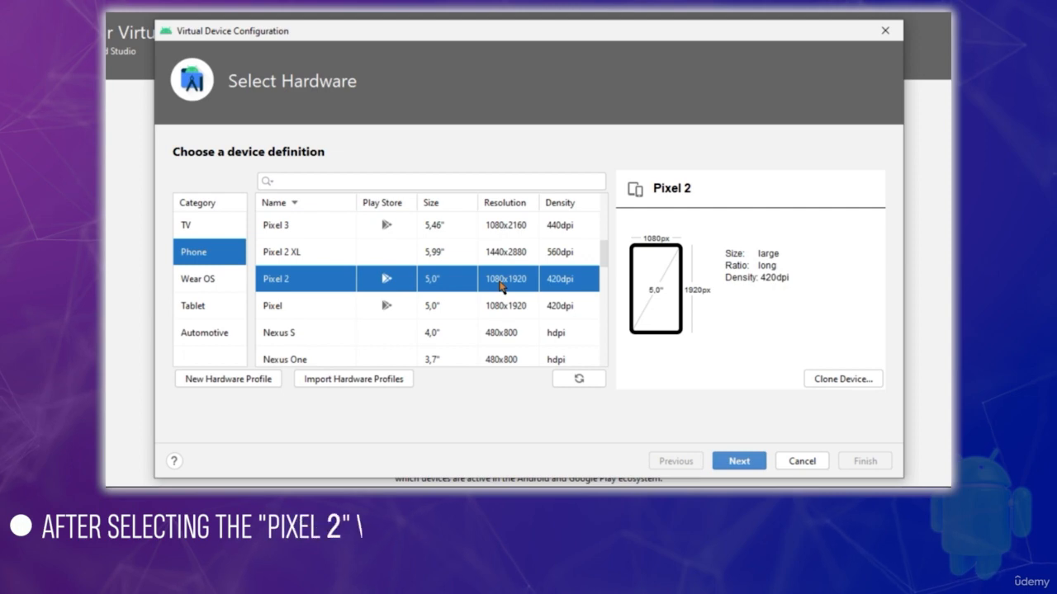
scroll(467, 282, "up", 1)
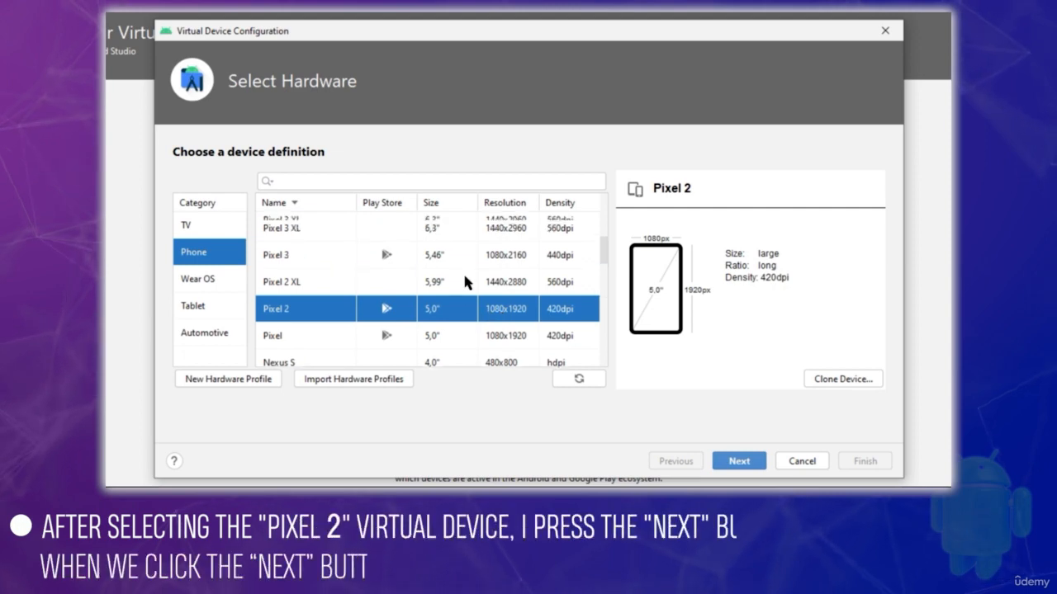
scroll(465, 281, "down", 1)
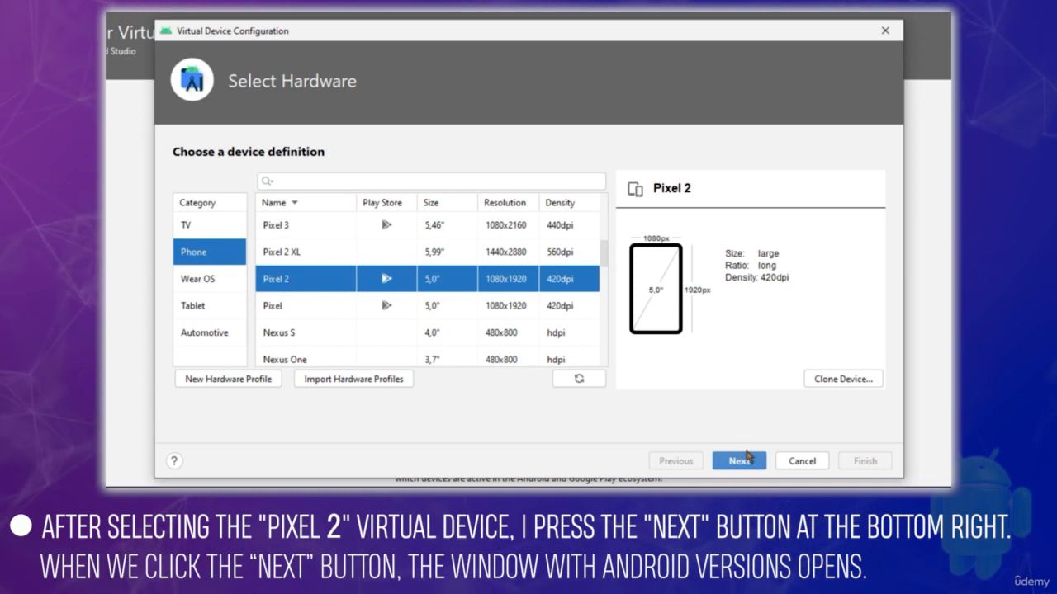
left_click(740, 462)
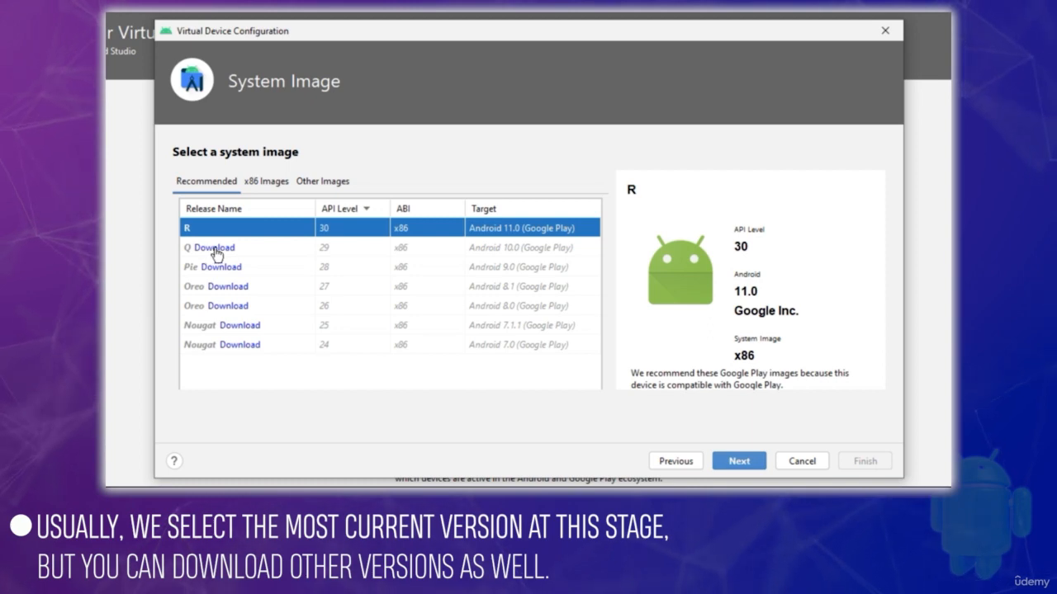
Start and cancel the Android 10.0 (Q) image download, and continue with the R system image, API level 30.
left_click(215, 248)
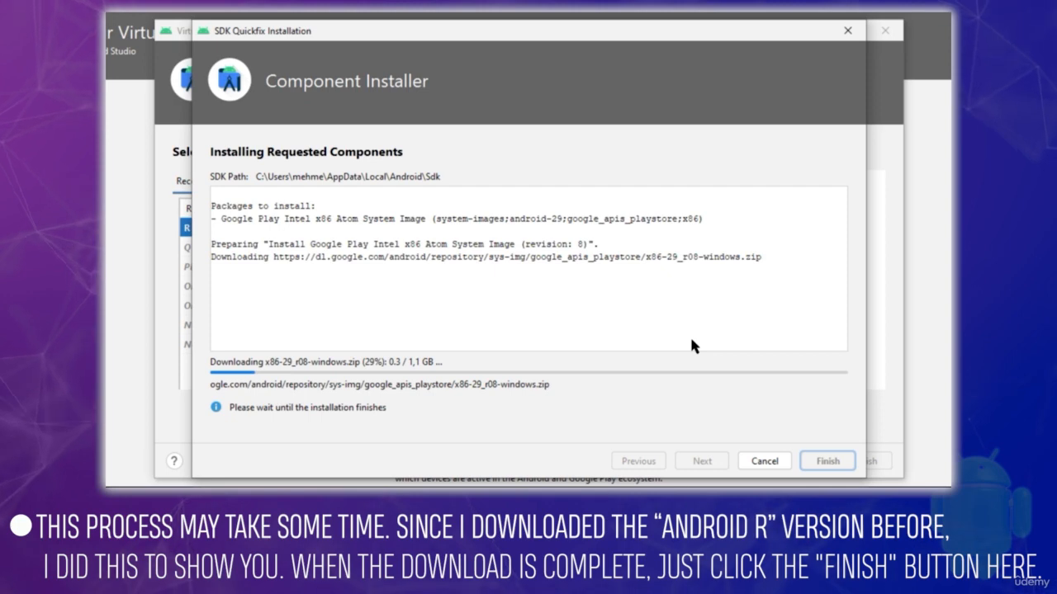
left_click(774, 463)
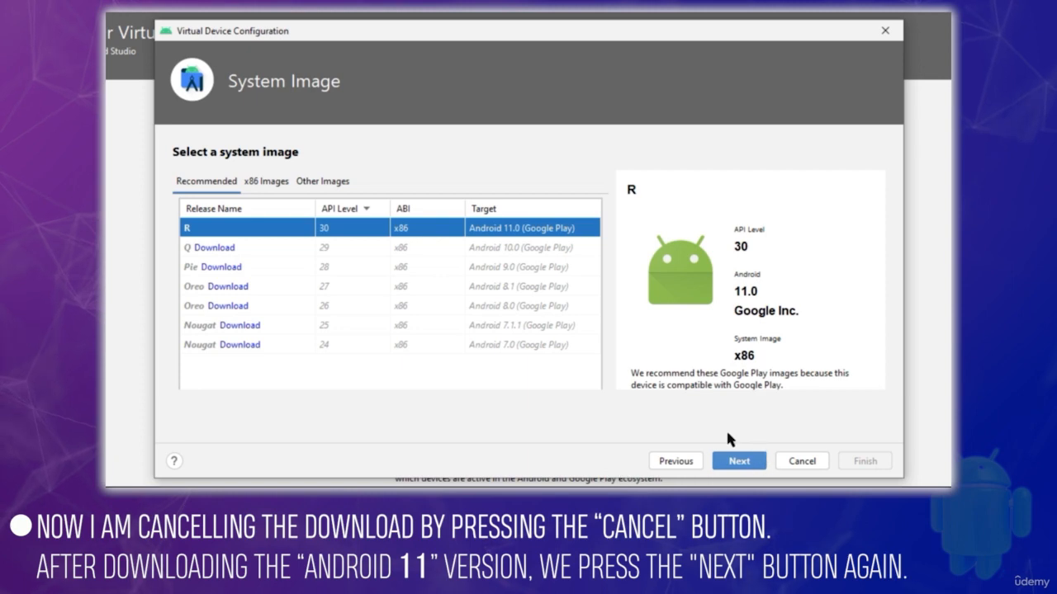
left_click(740, 464)
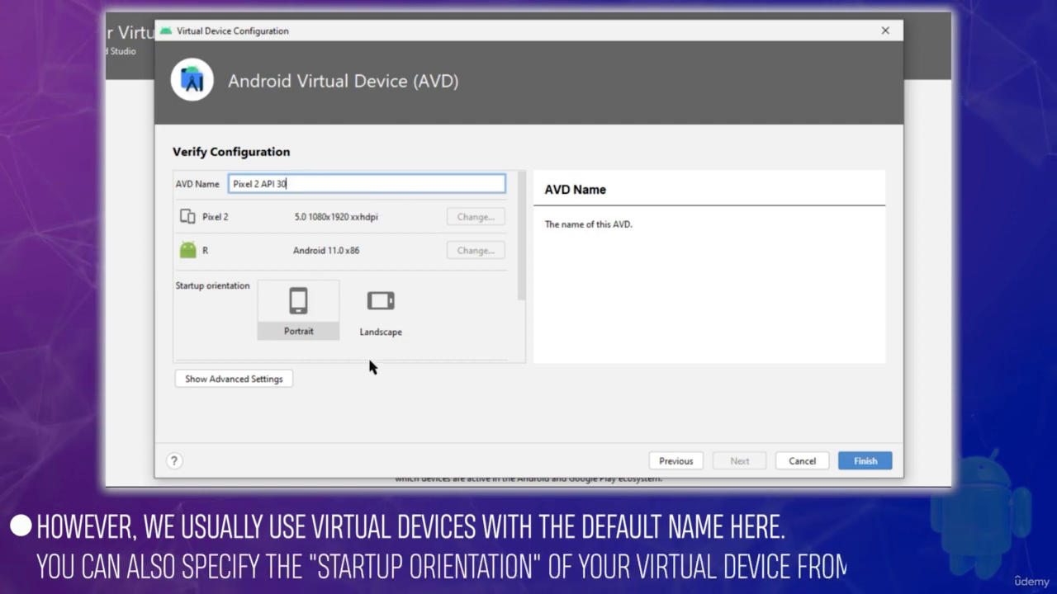
Try both startup orientations, set it to Portrait, and finish creating the Pixel 2 API 30 virtual device.
left_click(368, 326)
left_click(300, 301)
left_click(372, 330)
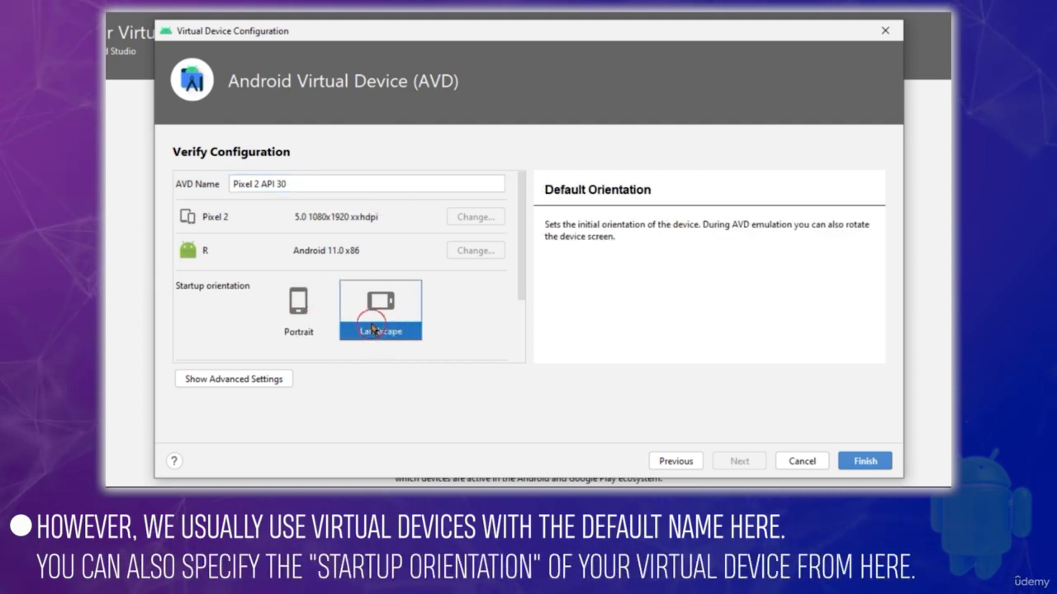
left_click(312, 327)
left_click(364, 329)
left_click(302, 326)
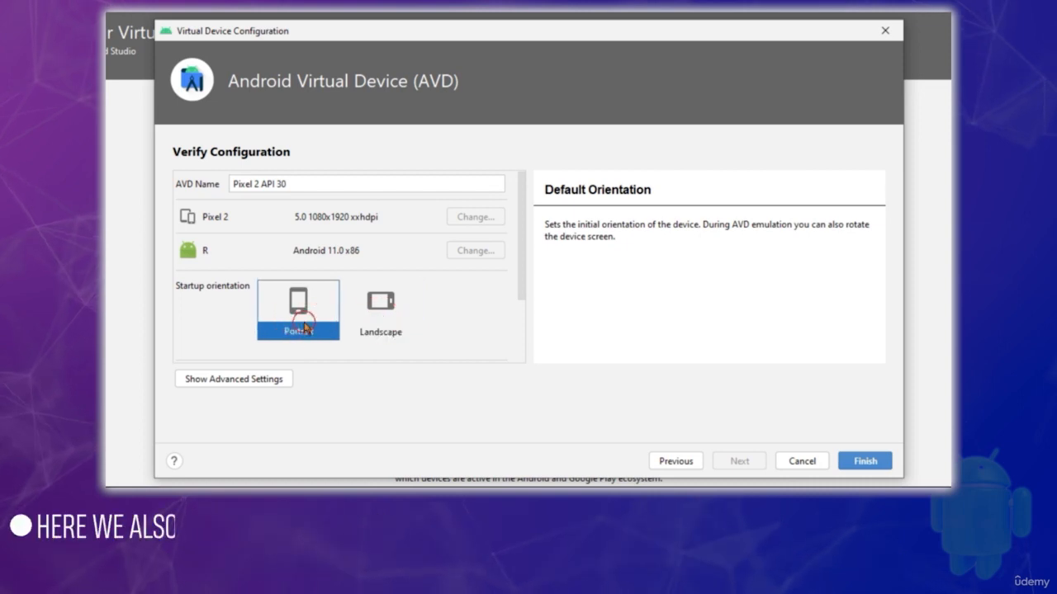
left_click(396, 320)
left_click(304, 312)
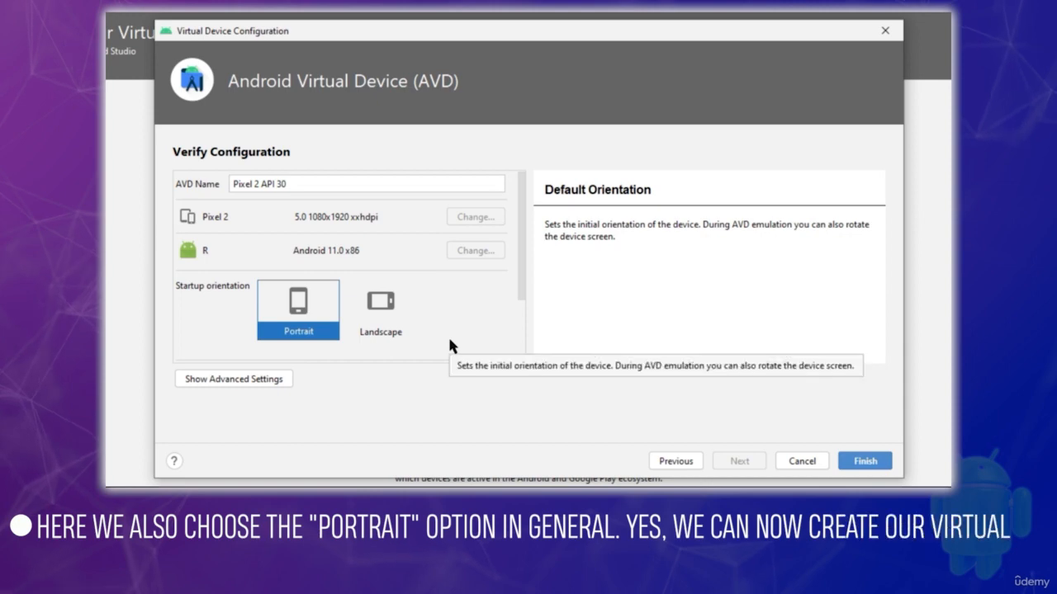
left_click(867, 460)
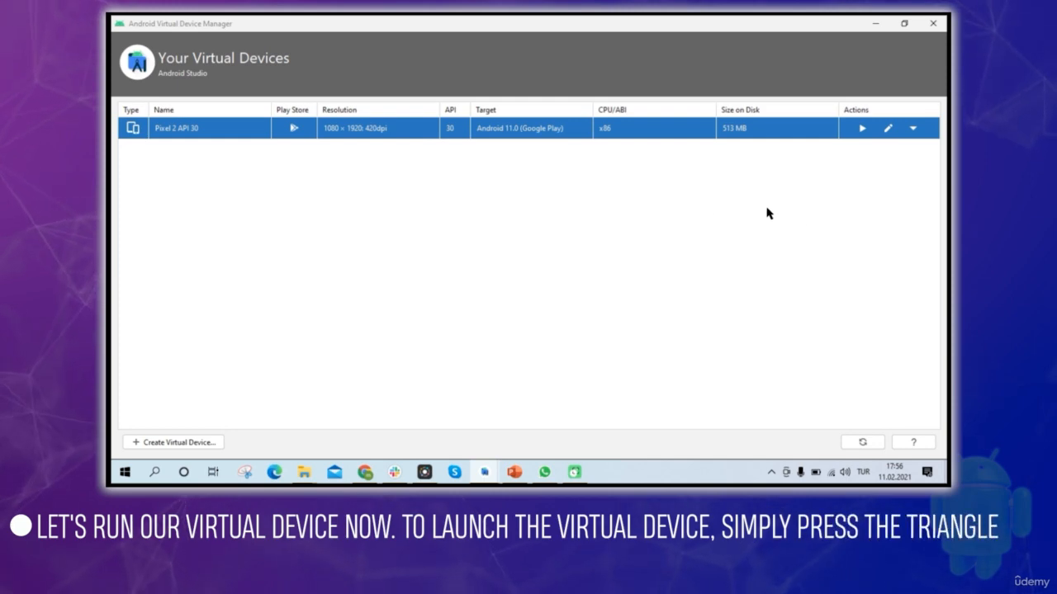
Launch the Pixel 2 API 30 virtual device and return to the project window with a smaller layout preview.
left_click(862, 128)
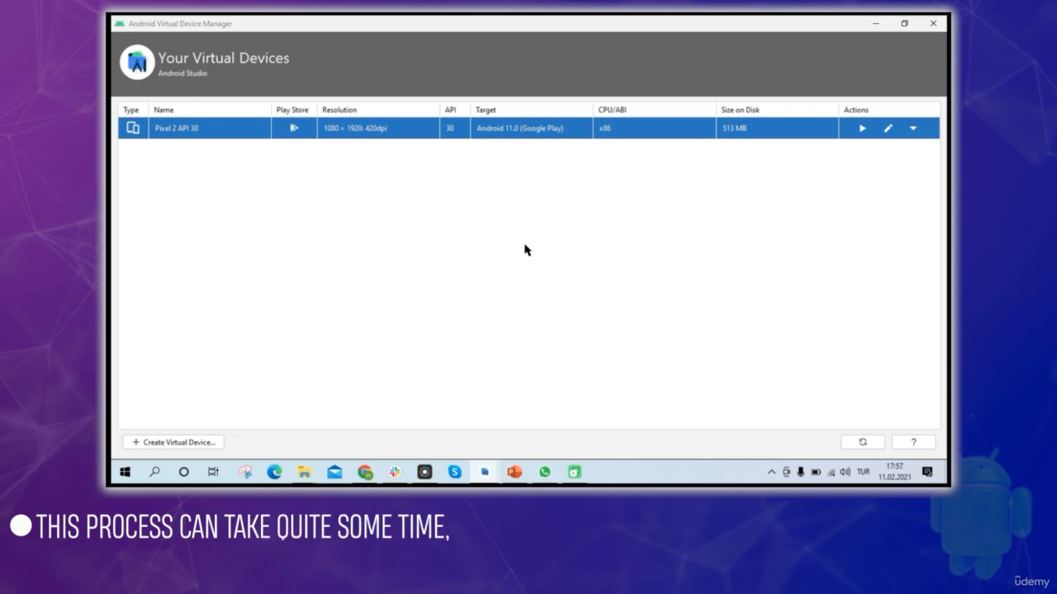
left_click(904, 23)
left_click(814, 80)
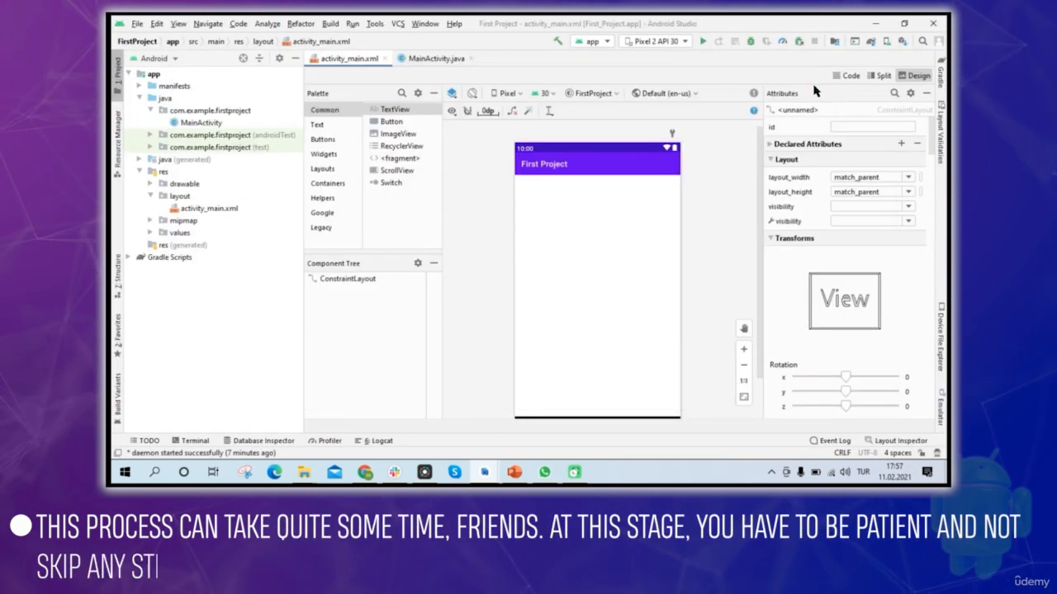
left_click(743, 364)
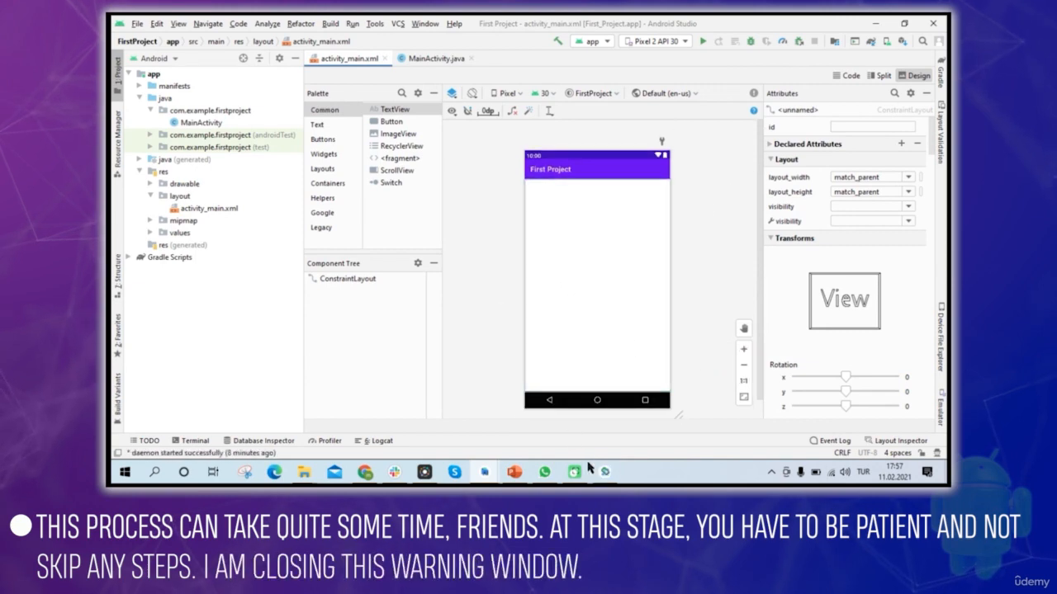
Dismiss the emulator's obsolete ADB warning with "Never show this again" enabled, and close the unresponsive System UI on the virtual device.
left_click(604, 474)
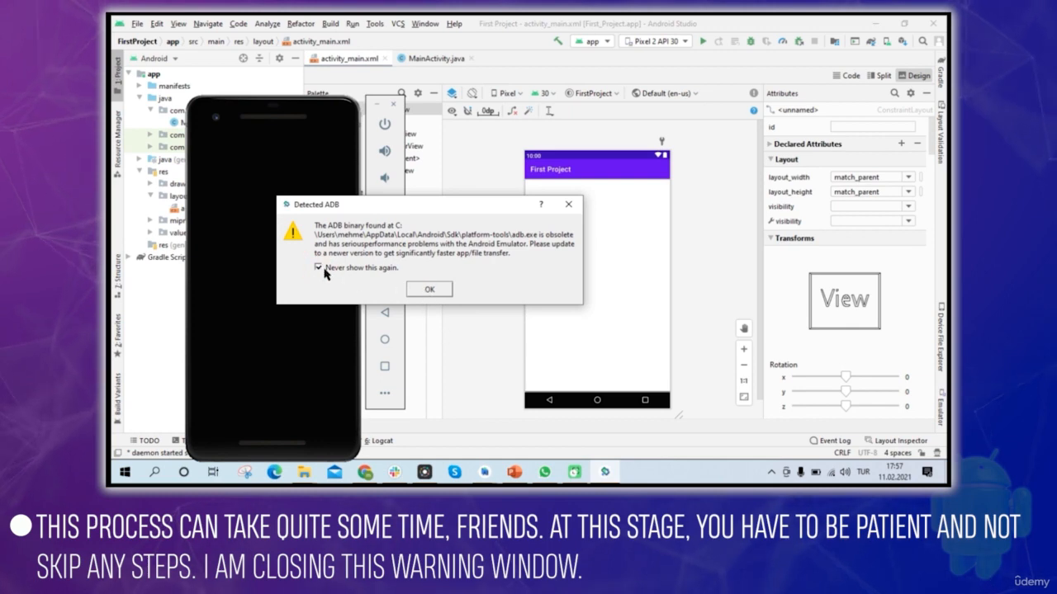
left_click(429, 291)
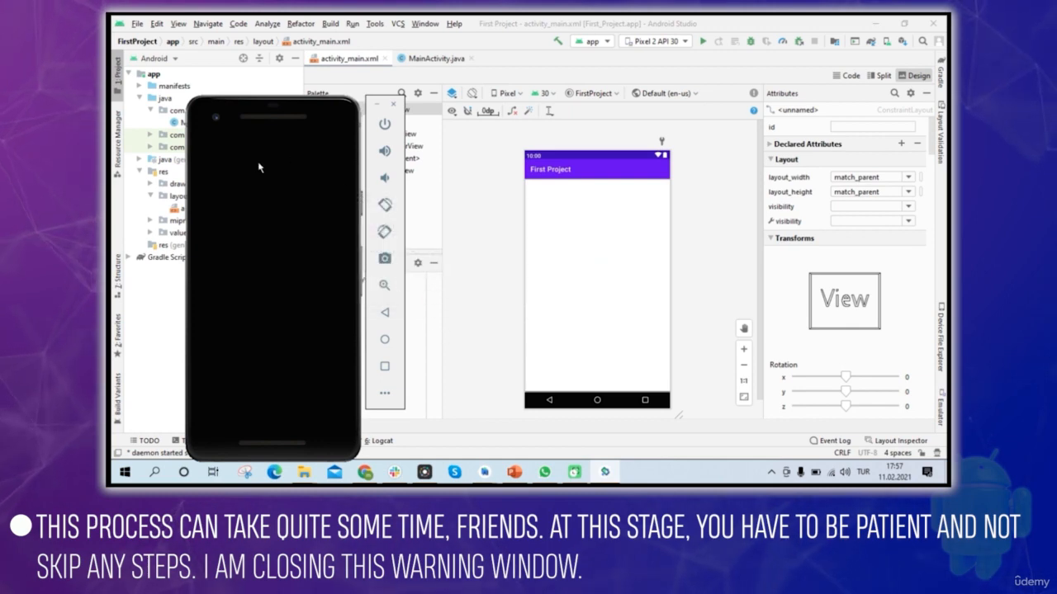
left_click_drag(282, 118, 424, 78)
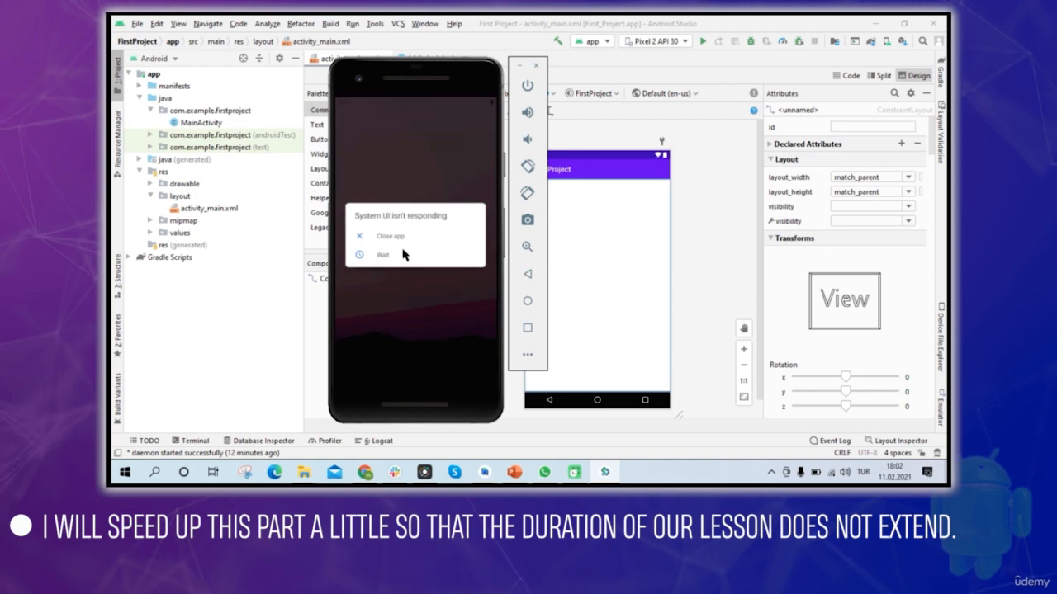
left_click(395, 237)
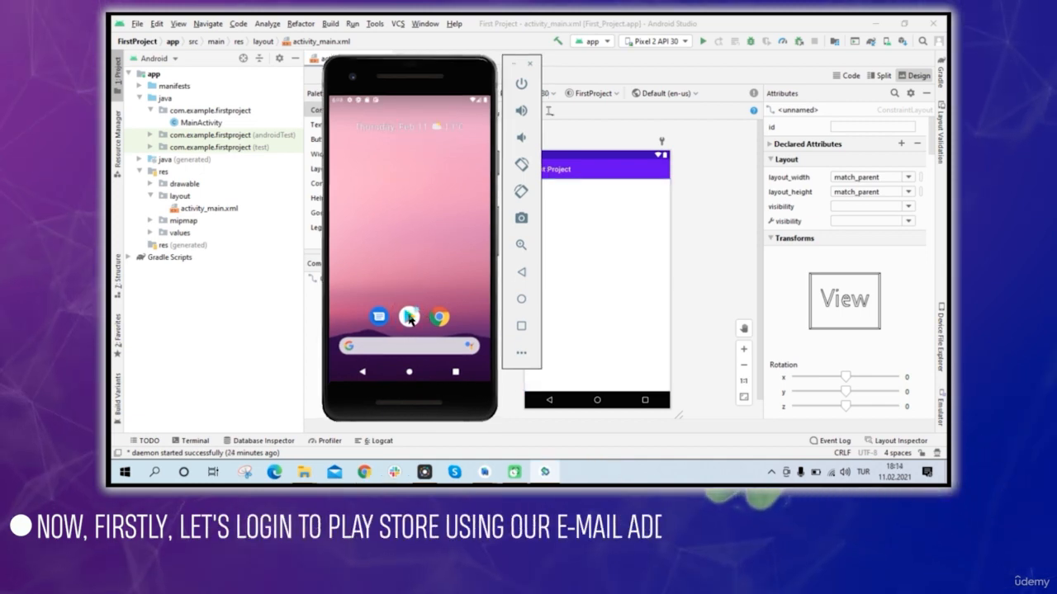
Open Google Play on the emulator, sign in with the Google account's e-mail, and accept the terms and Google Services options.
left_click(410, 320)
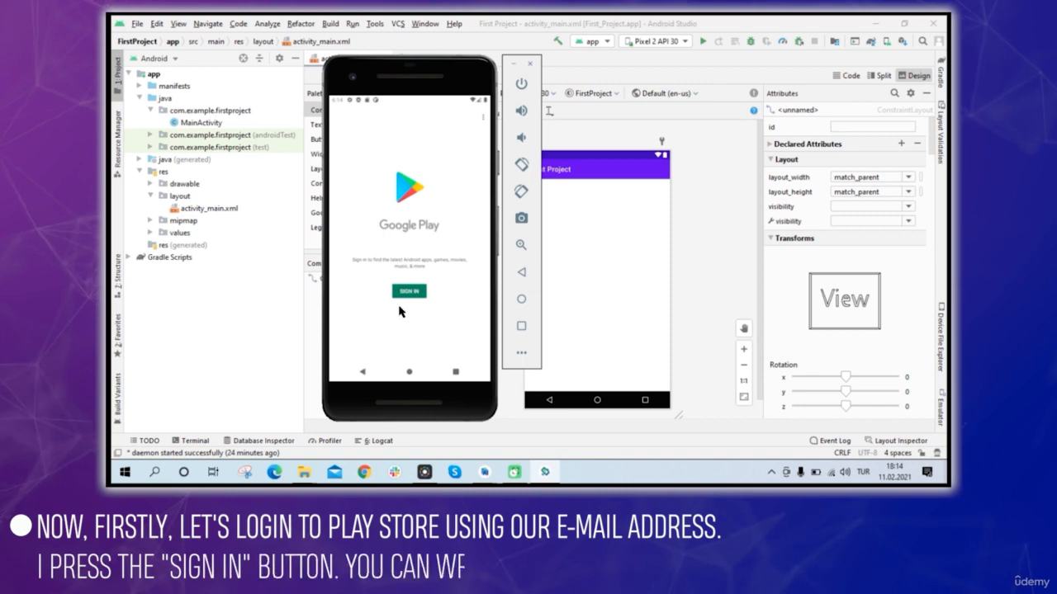
left_click(416, 293)
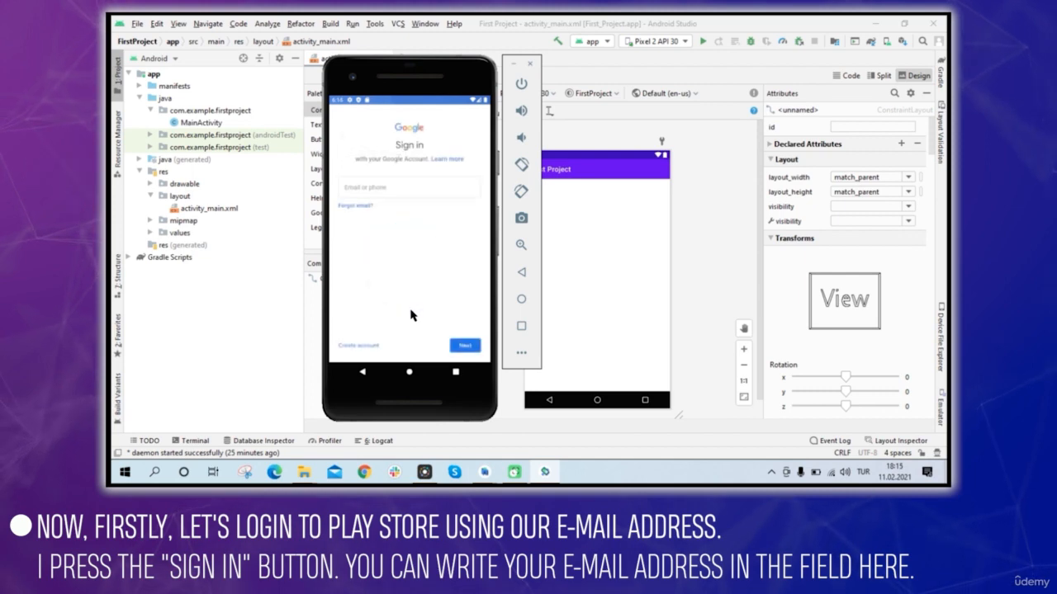
left_click(380, 188)
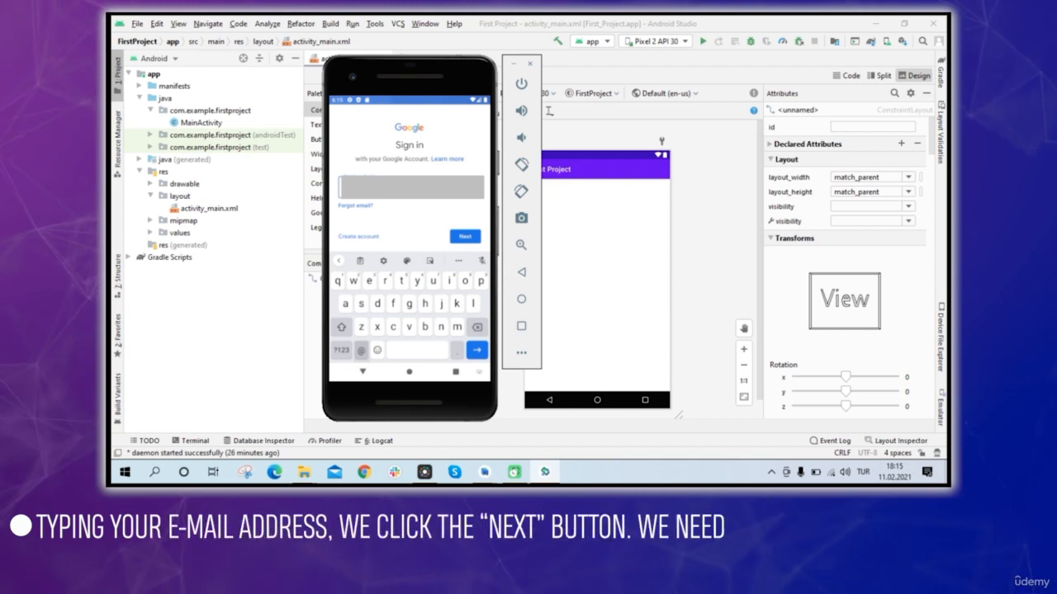
left_click(466, 238)
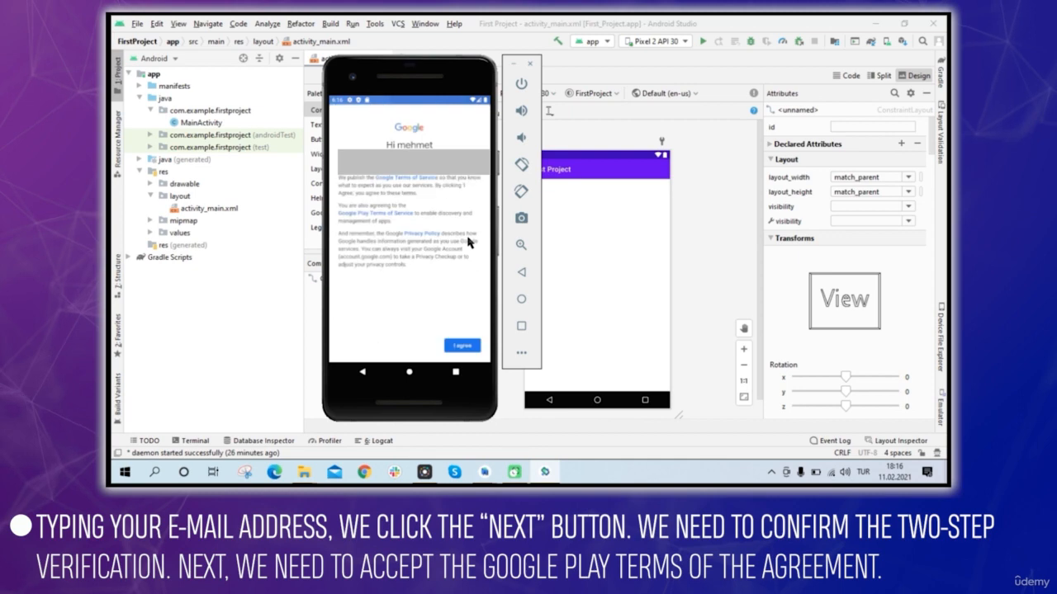
left_click(469, 348)
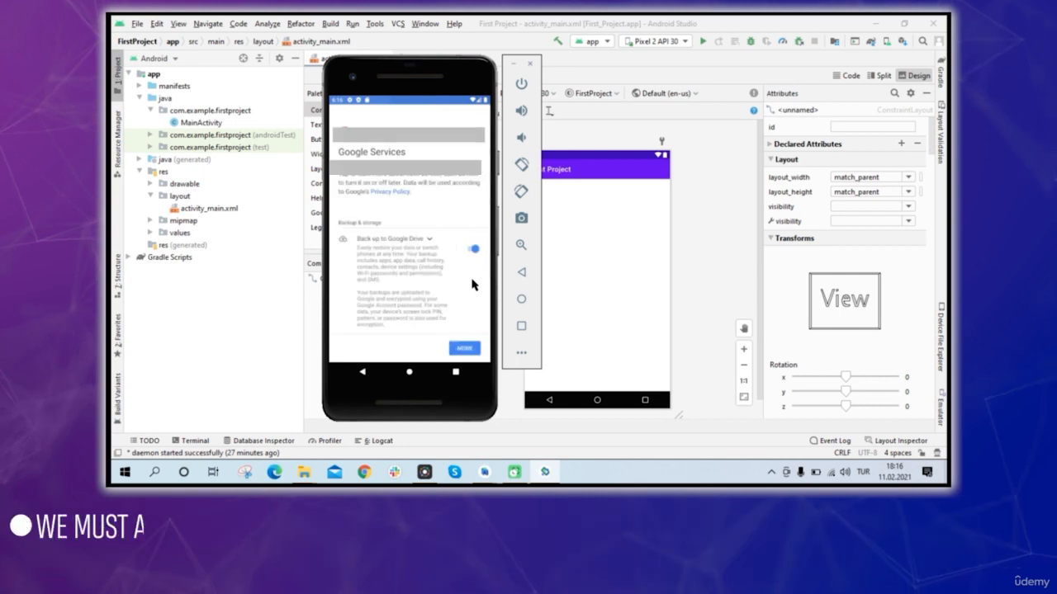
mouse_move(470, 350)
left_mouse_down()
mouse_move(451, 317)
mouse_move(469, 351)
left_mouse_up()
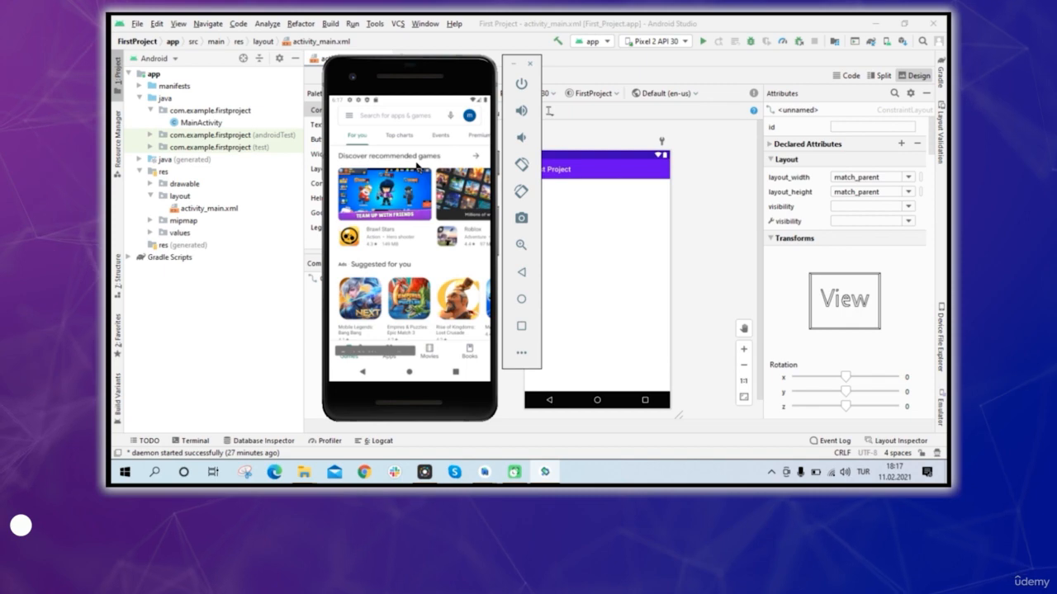
Move the emulator window away from the layout preview so that it sits partly over the project file tree.
left_click_drag(426, 85, 414, 98)
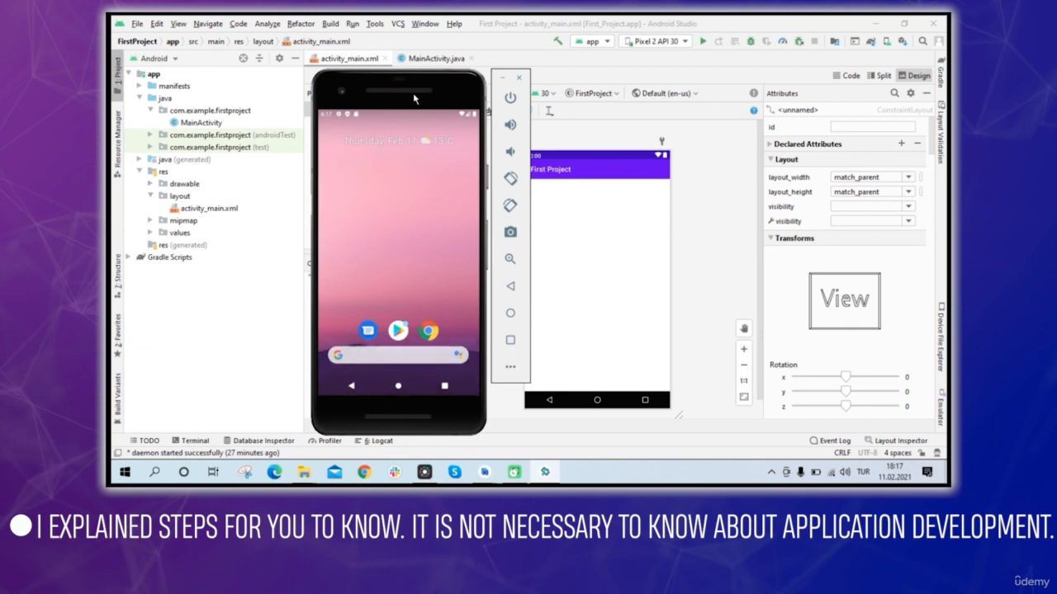
left_click_drag(413, 93, 349, 85)
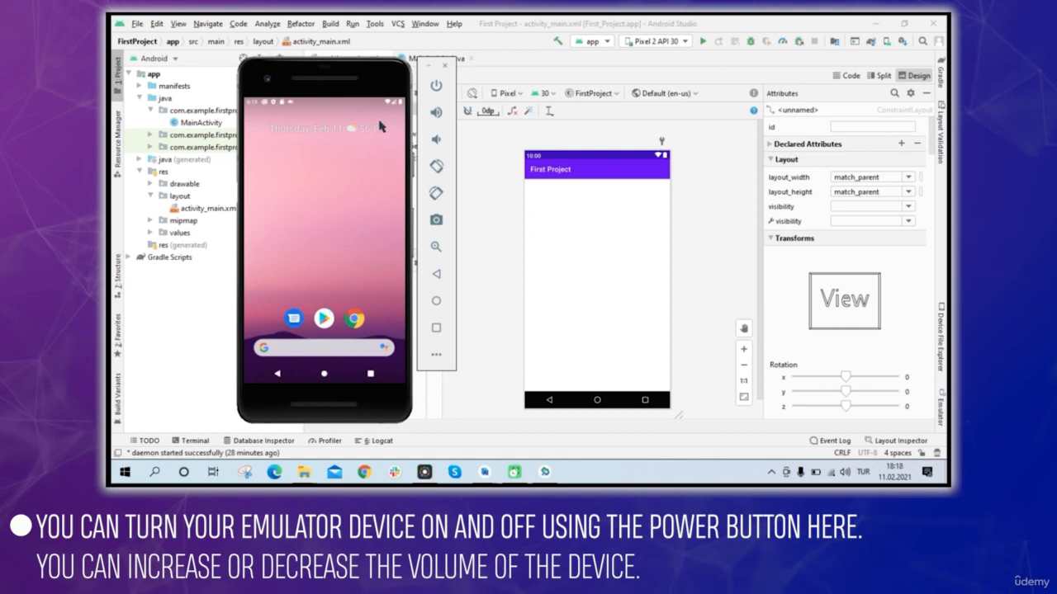
left_click_drag(353, 86, 374, 73)
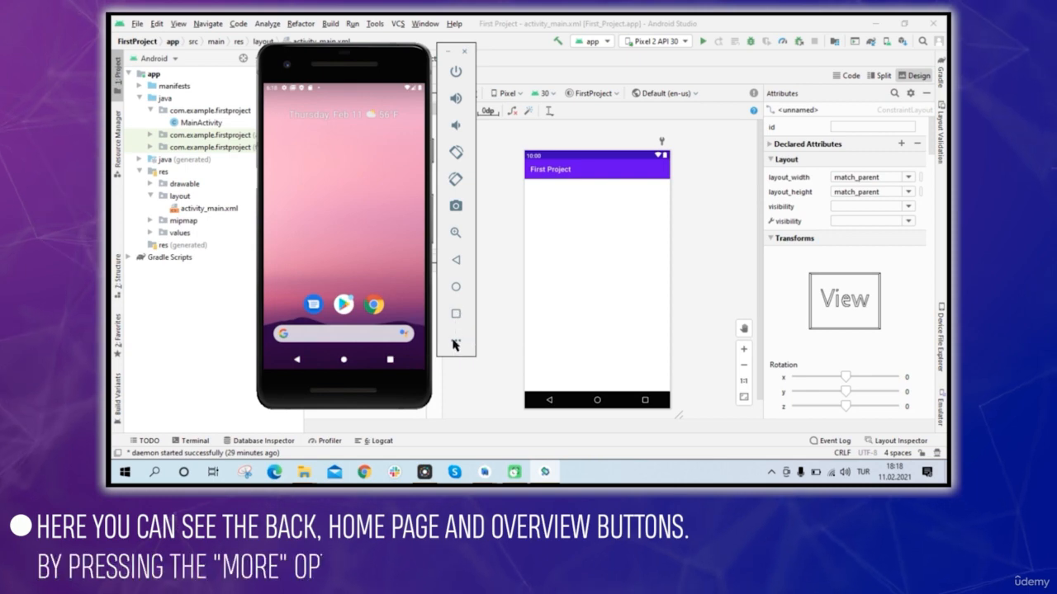
Open the emulator's extended controls and examine the location, display, cellular, battery, camera and phone settings.
left_click(456, 343)
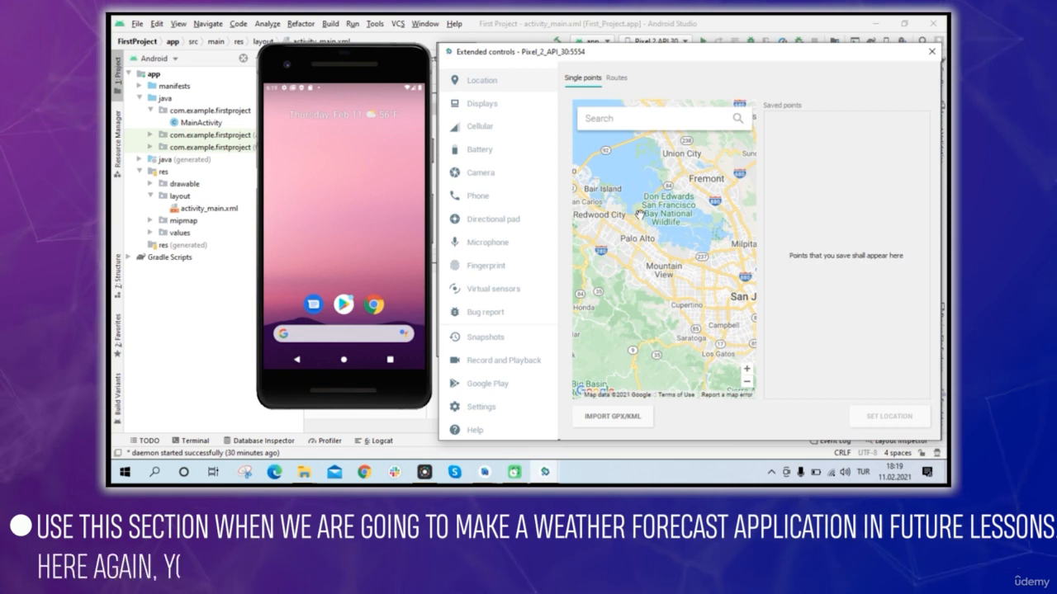
left_click(483, 107)
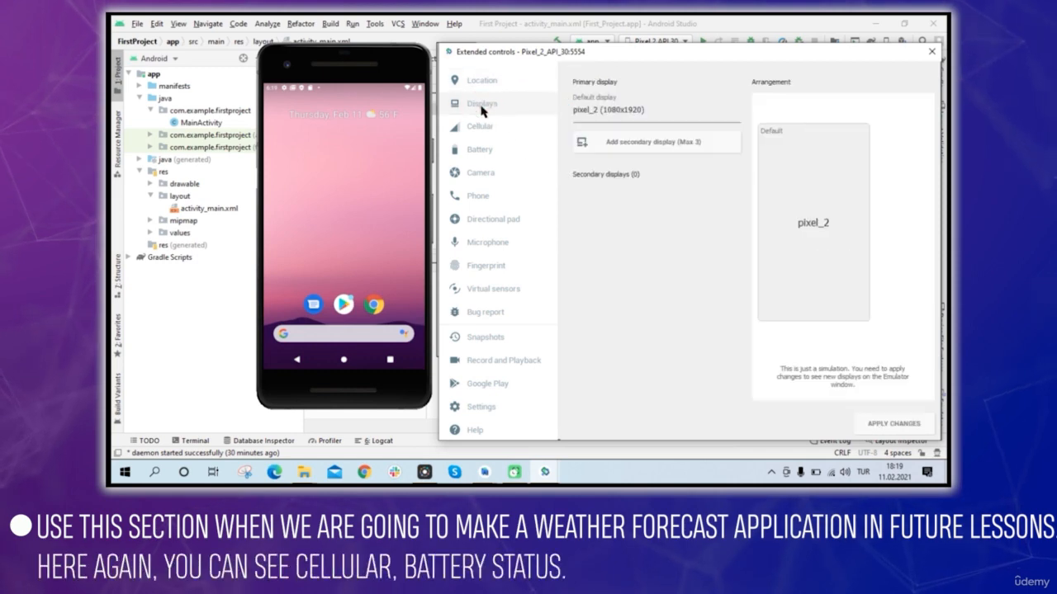
left_click(479, 128)
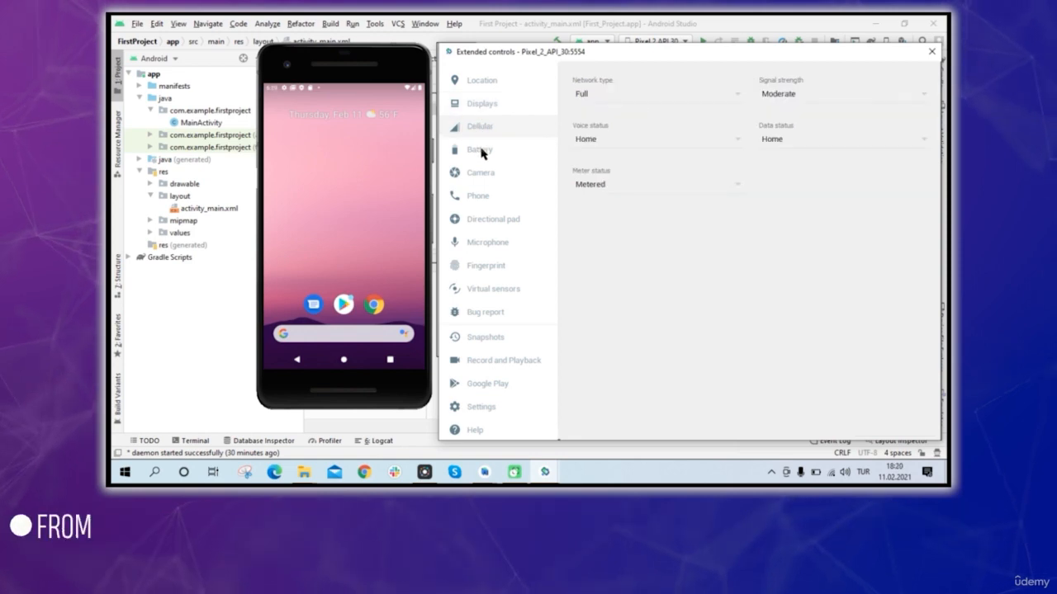
left_click(483, 151)
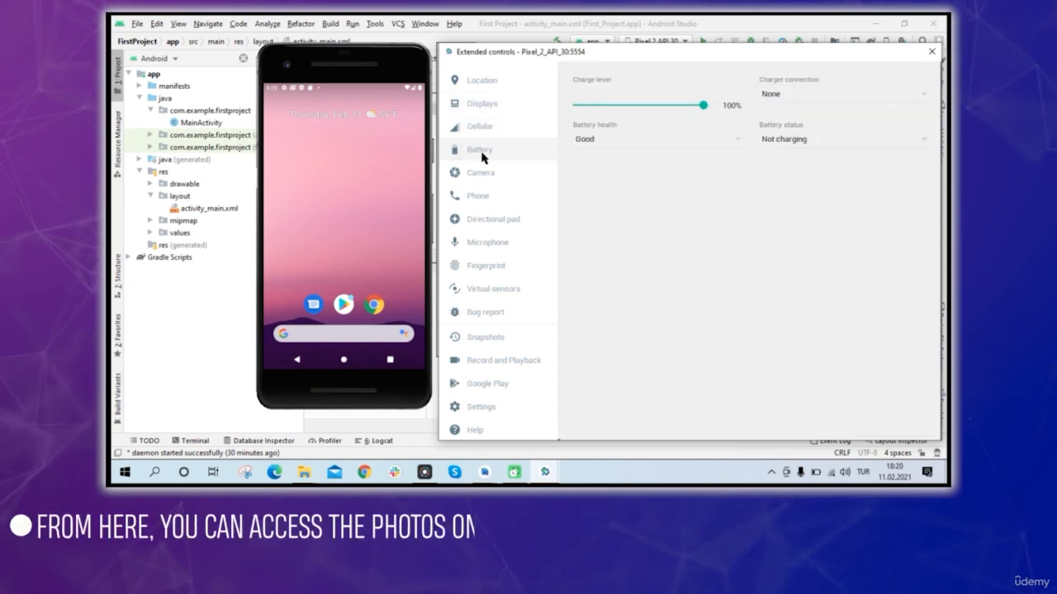
left_click(483, 173)
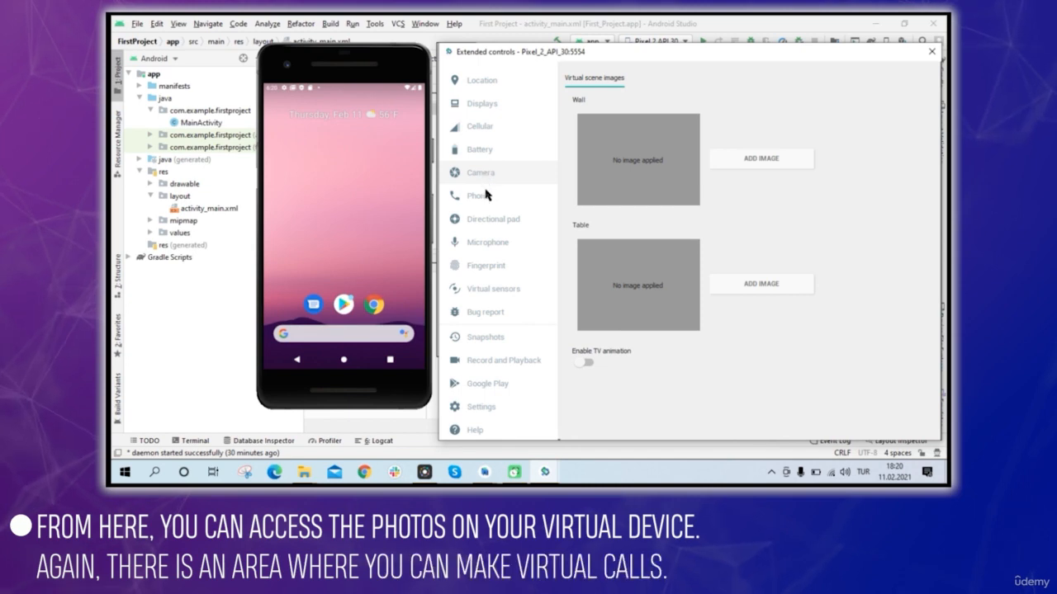
left_click(486, 195)
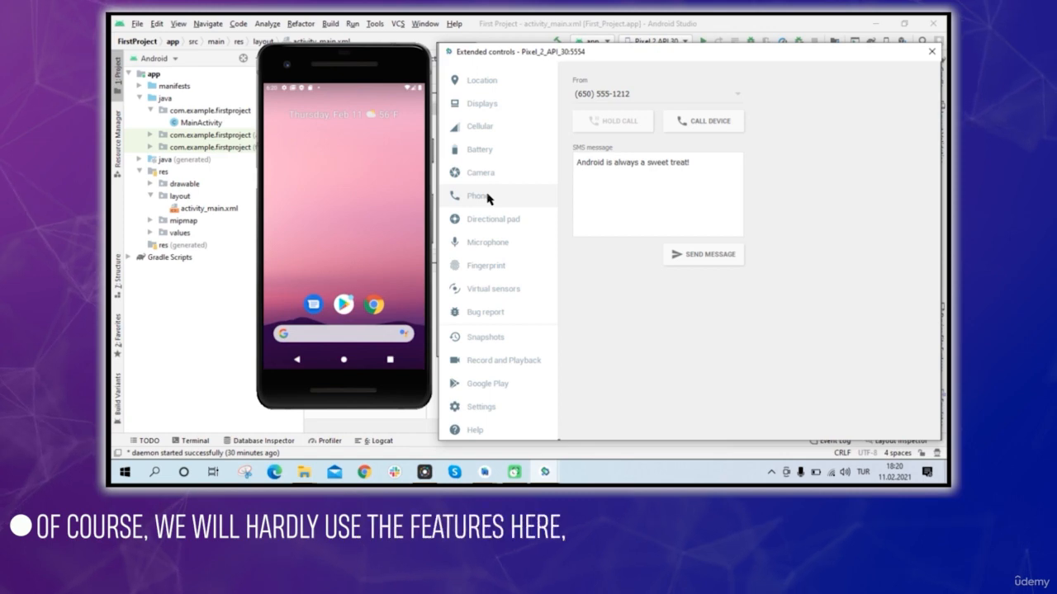
Look through the remaining extended controls, from the directional pad to Google Play and Settings, return to Location and close the window.
left_click(491, 220)
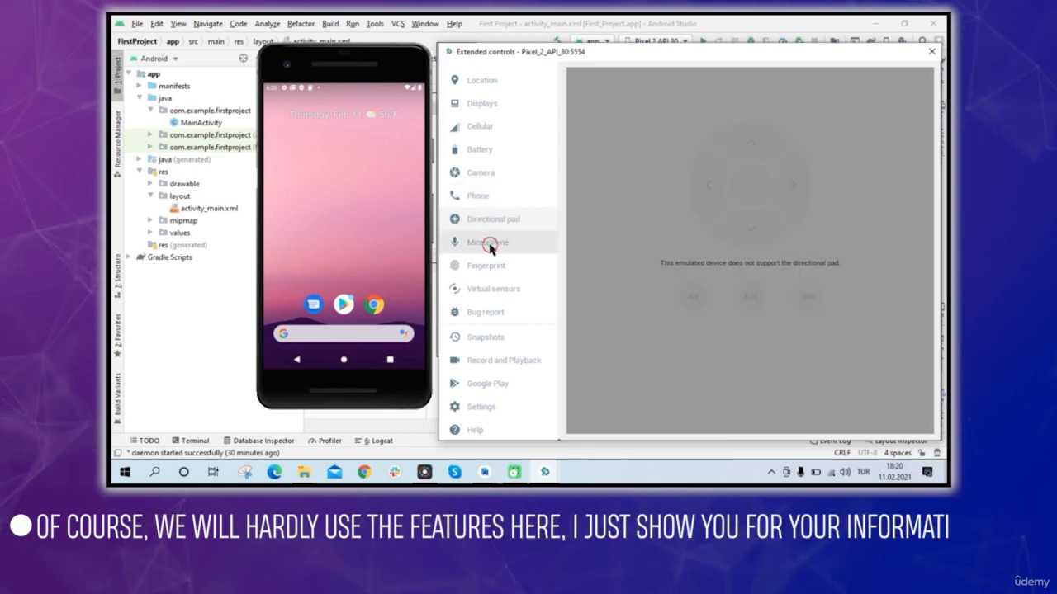
left_click(491, 244)
left_click(491, 266)
left_click(500, 289)
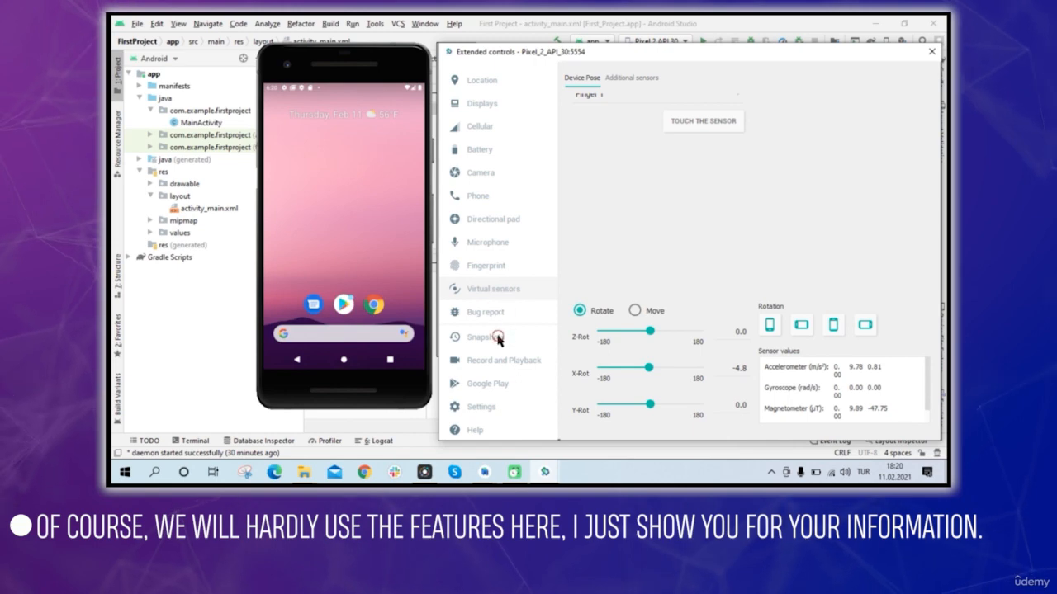
left_click(490, 381)
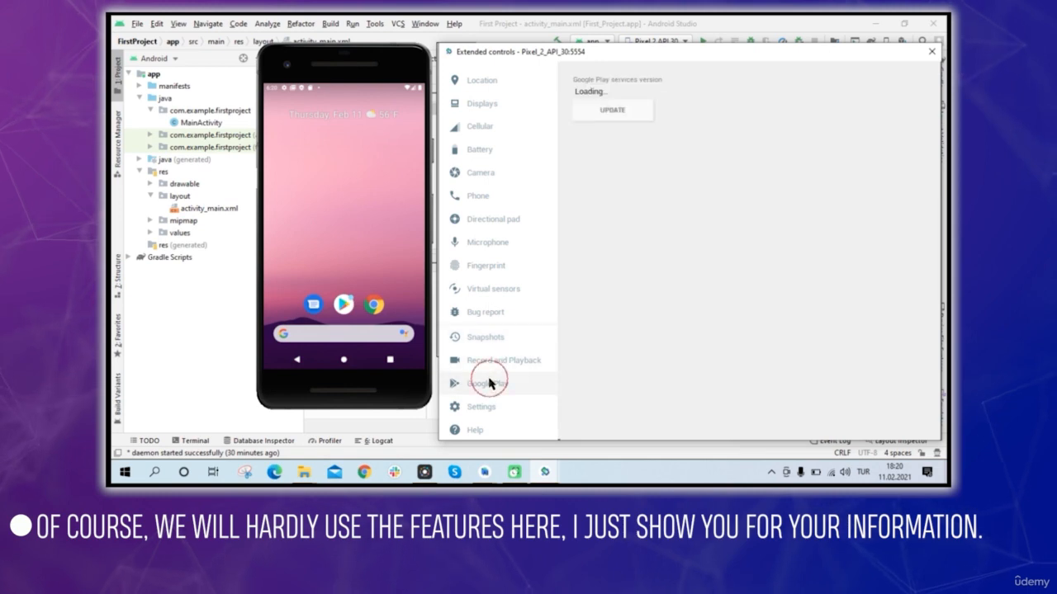
left_click(485, 407)
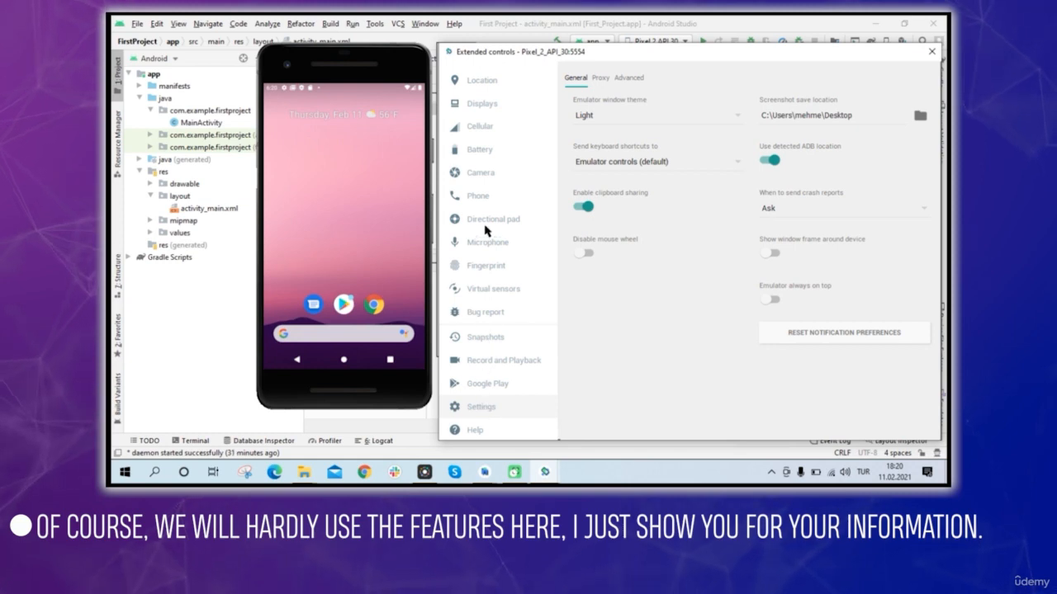
left_click(482, 81)
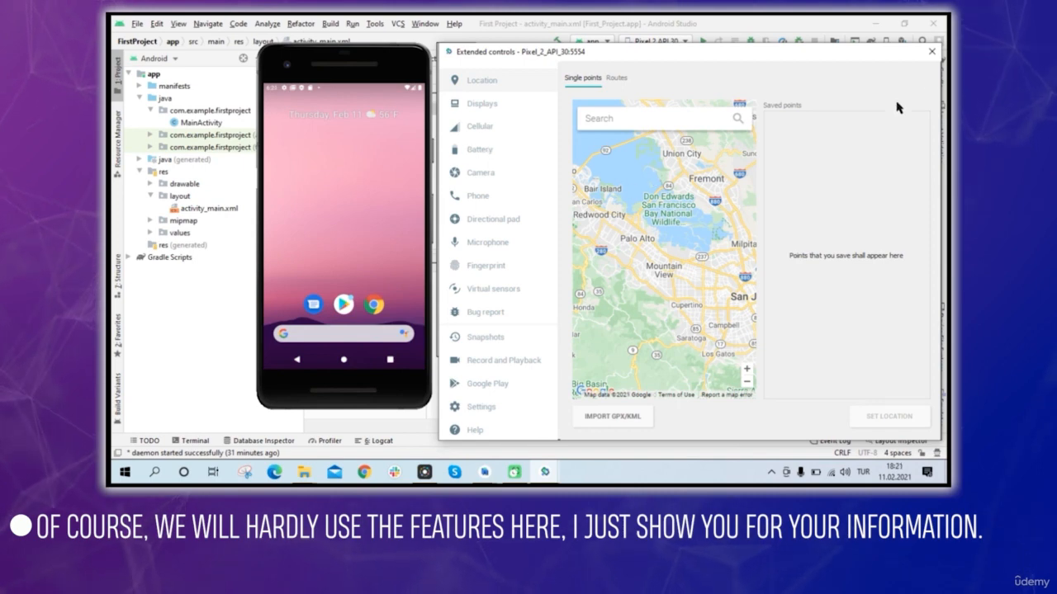
left_click(932, 55)
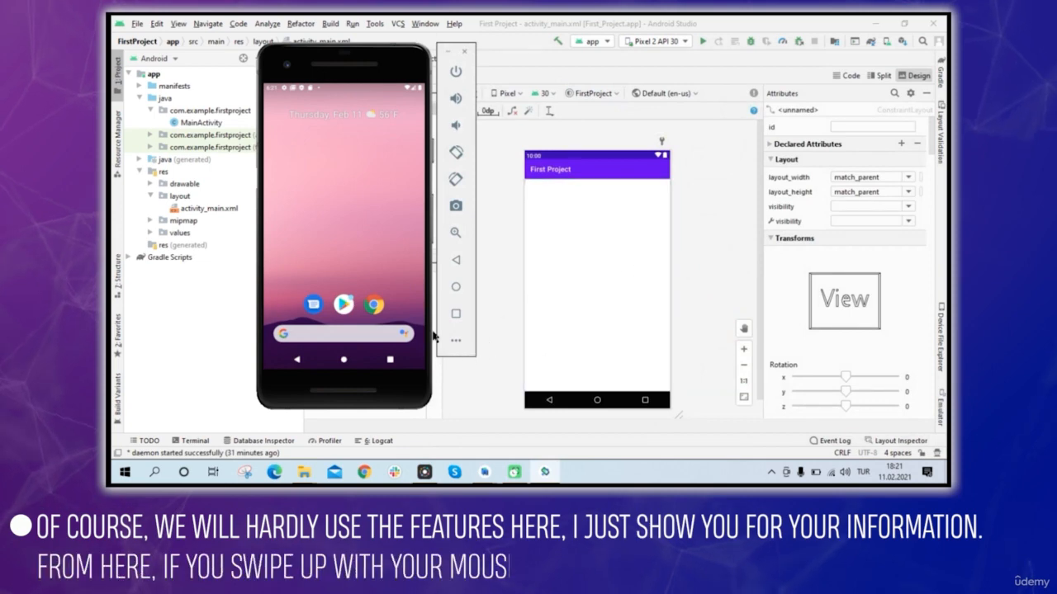
Open the app drawer on the virtual device to view its installed apps, and return to the home screen.
left_click_drag(411, 312, 347, 207)
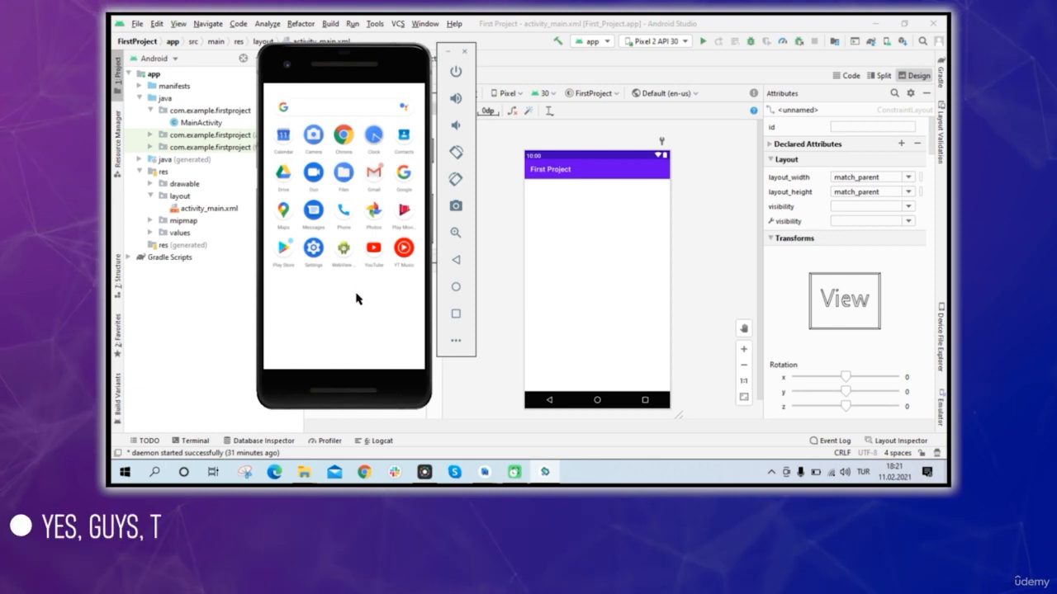
left_click(345, 361)
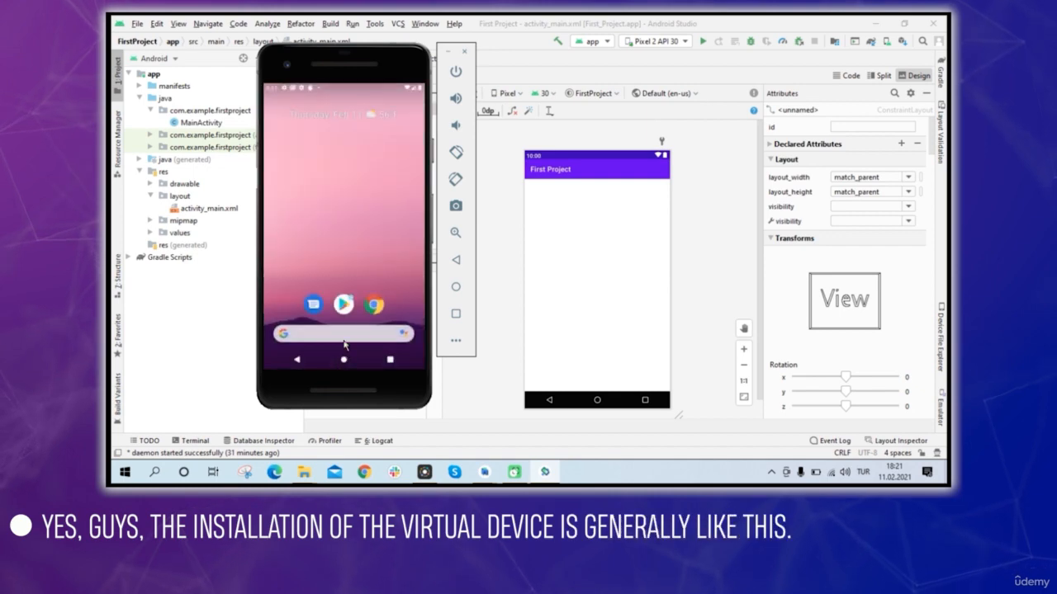
Move the emulator window slightly further over the project file tree and minimize it.
left_click_drag(367, 83, 346, 81)
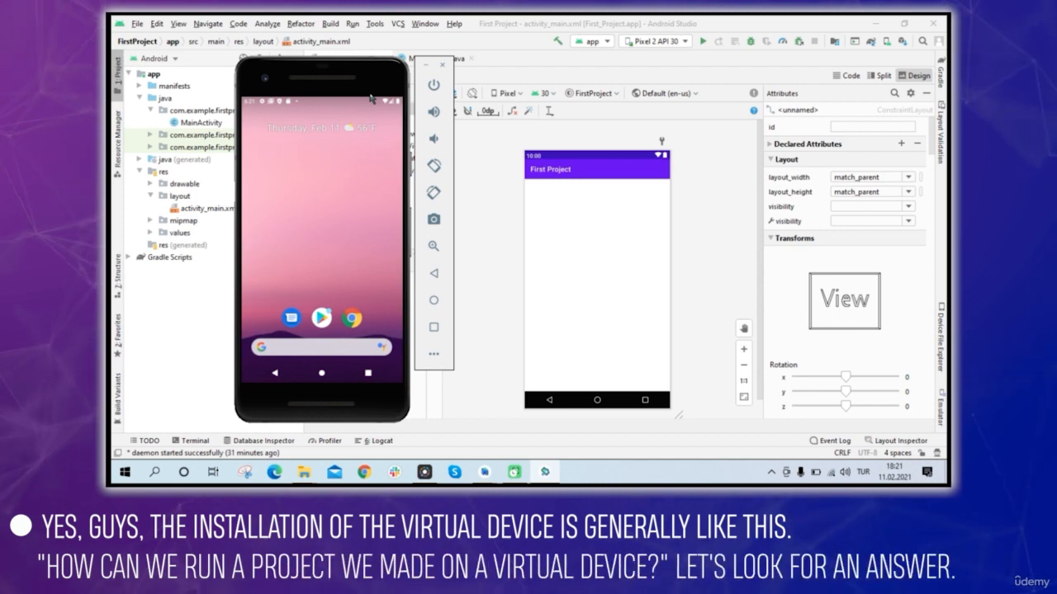
left_click(425, 66)
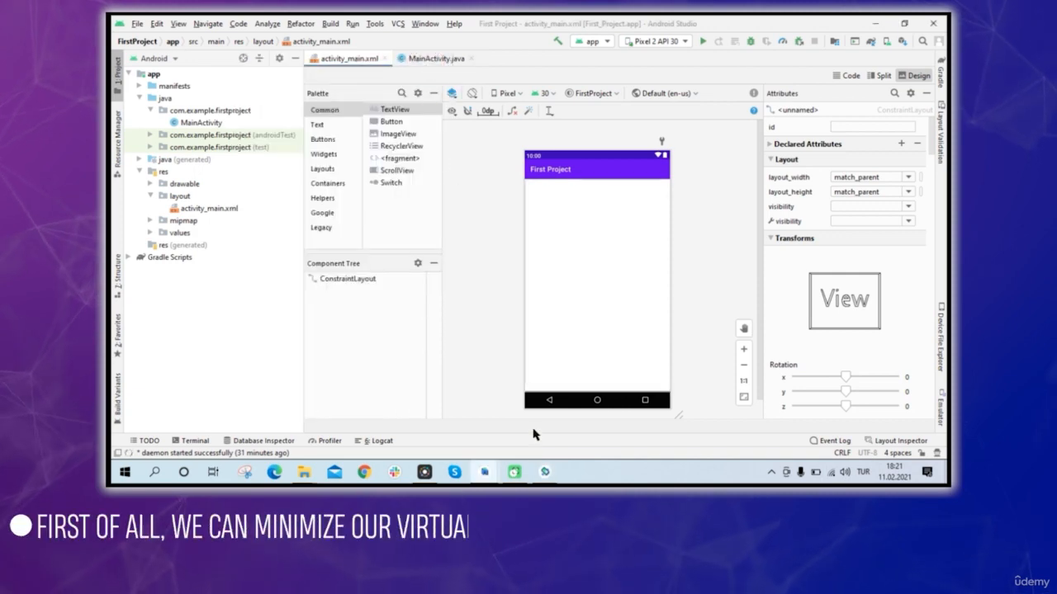
left_click(546, 475)
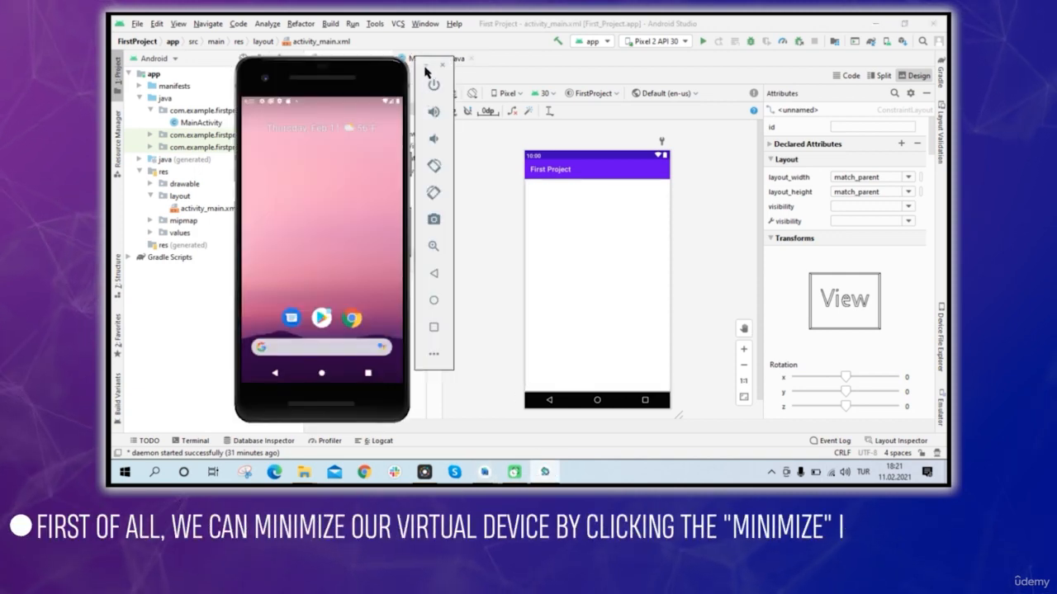
left_click(426, 69)
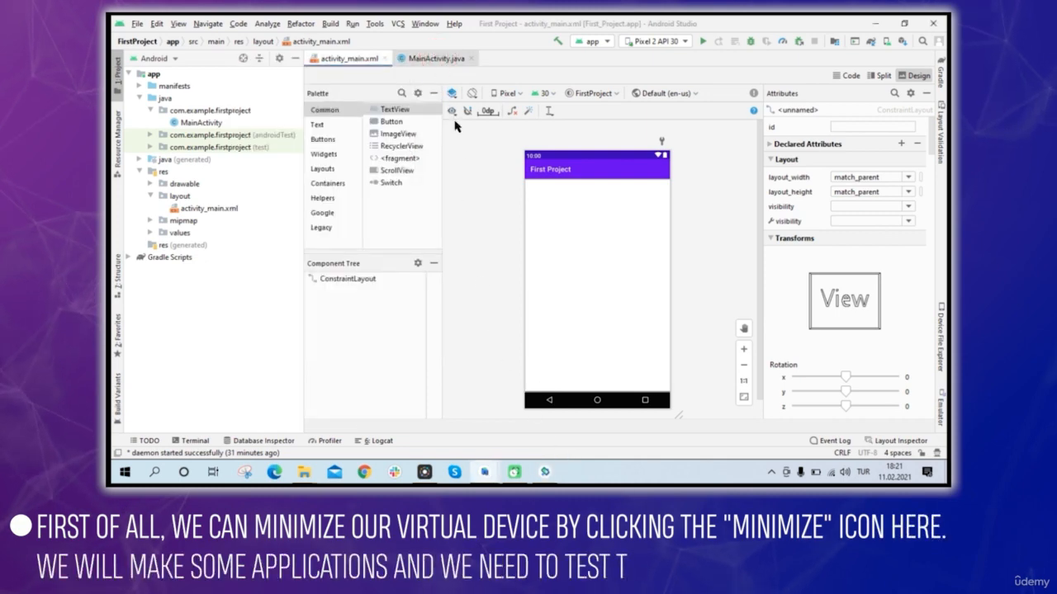
Open MainActivity.java and choose Pixel 2 API 30 as the device to run the app on.
left_click(437, 60)
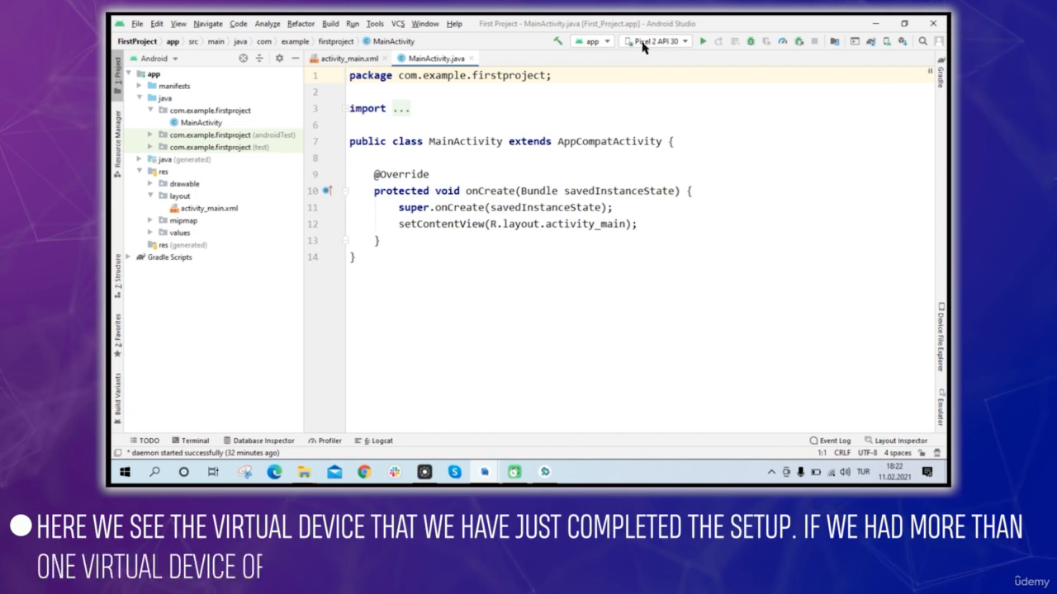
left_click(685, 42)
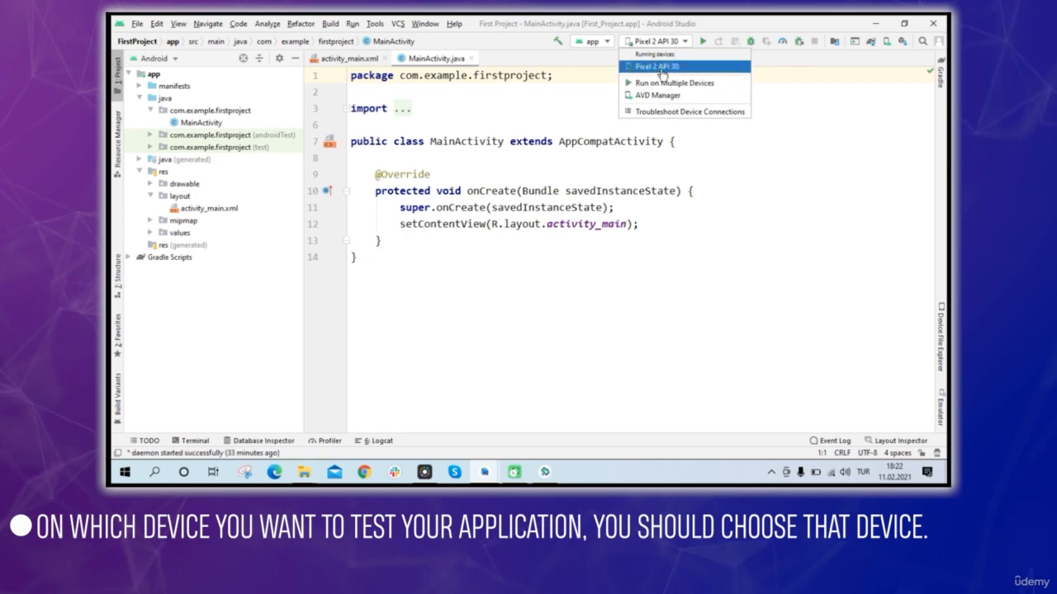
left_click(657, 66)
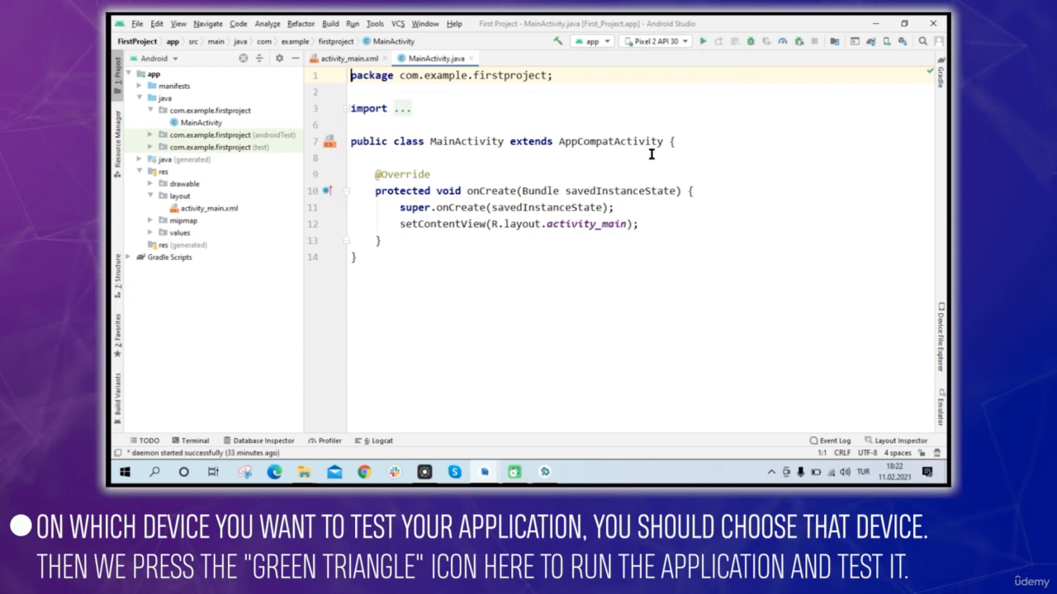
Return to the activity_main.xml design and place a Button from the common components in the lower middle of the layout.
left_click(348, 59)
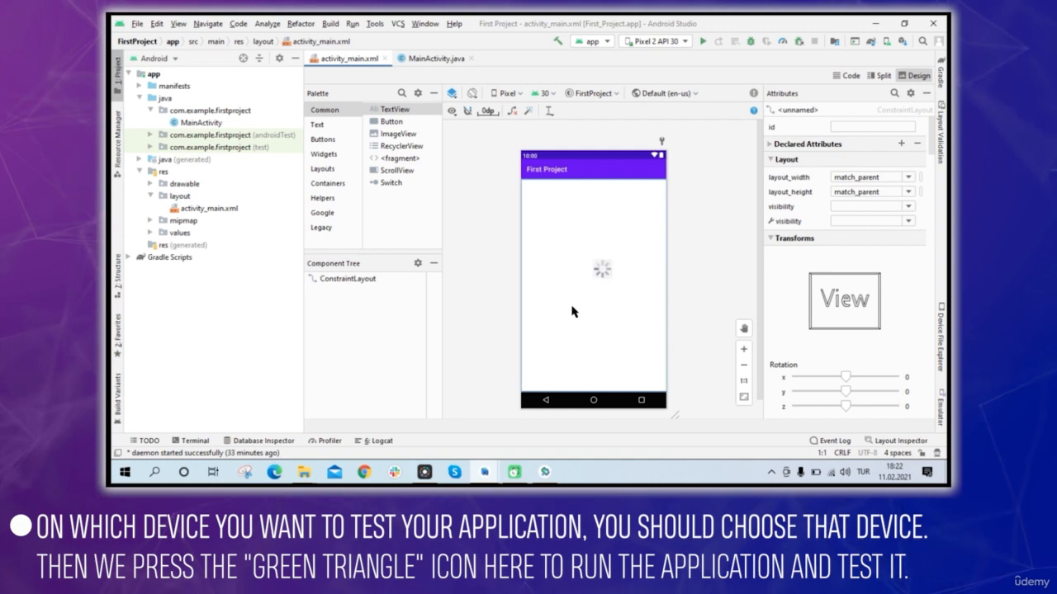
left_click(392, 124)
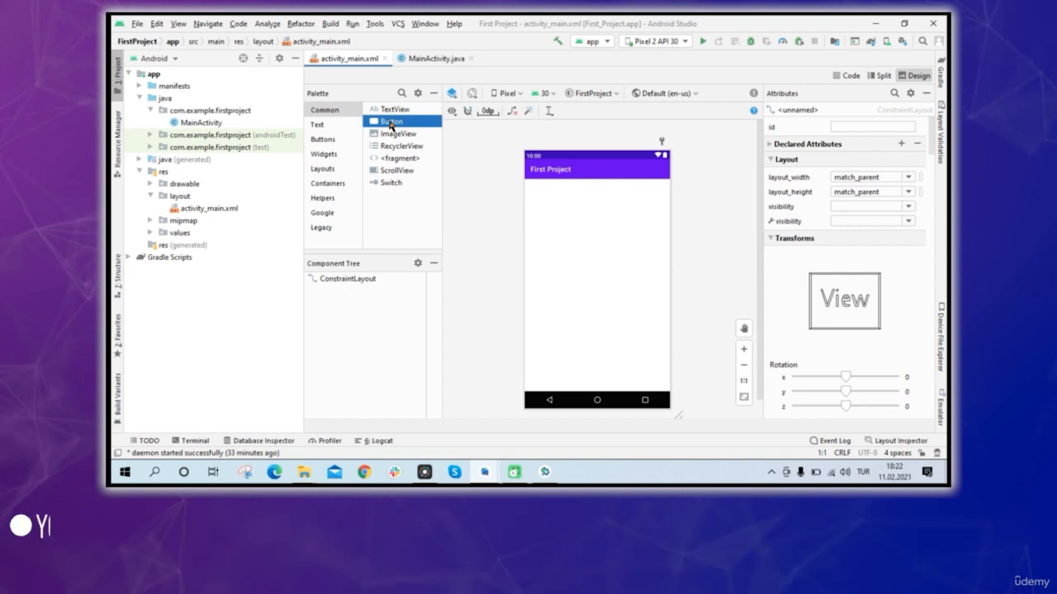
left_click_drag(601, 304, 603, 299)
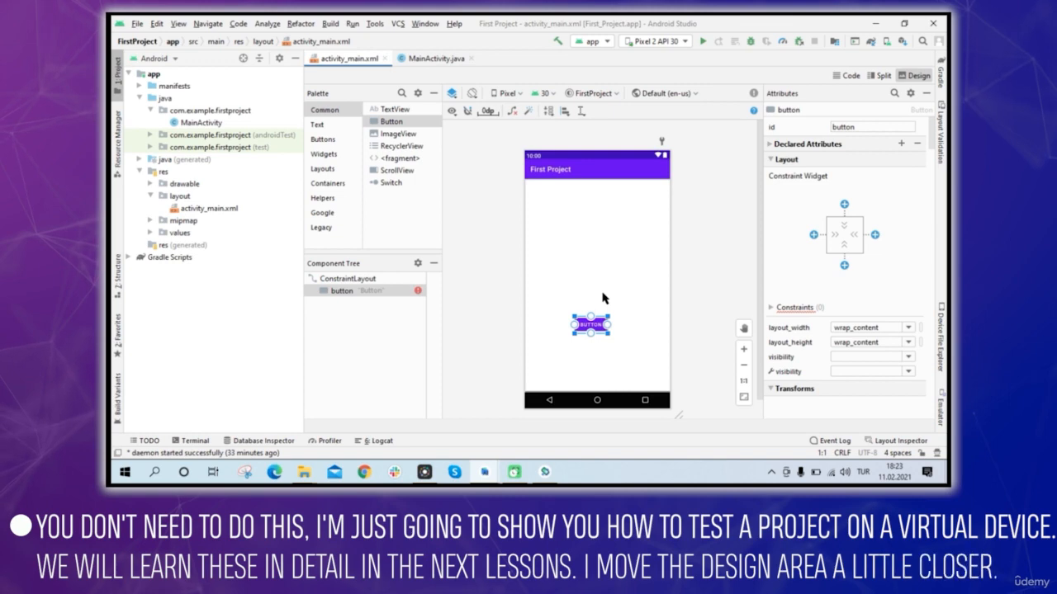
left_click(603, 299)
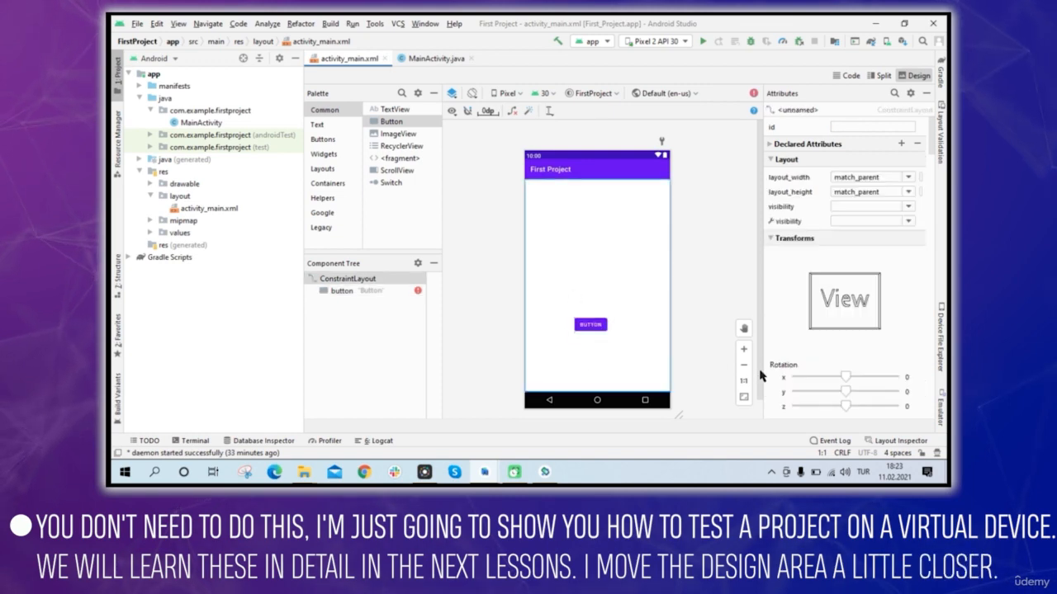
Set the button's layout_width to 300dp and shift the button so that it sits roughly centred across the layout.
left_click(744, 349)
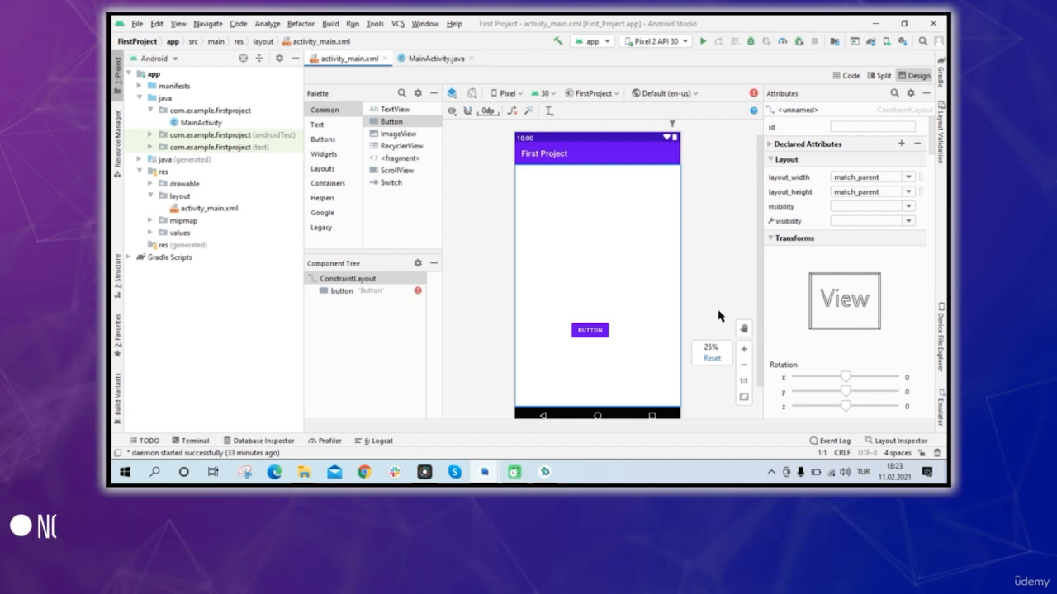
scroll(718, 317, "up", 1)
left_click_drag(760, 266, 760, 297)
left_click(586, 312)
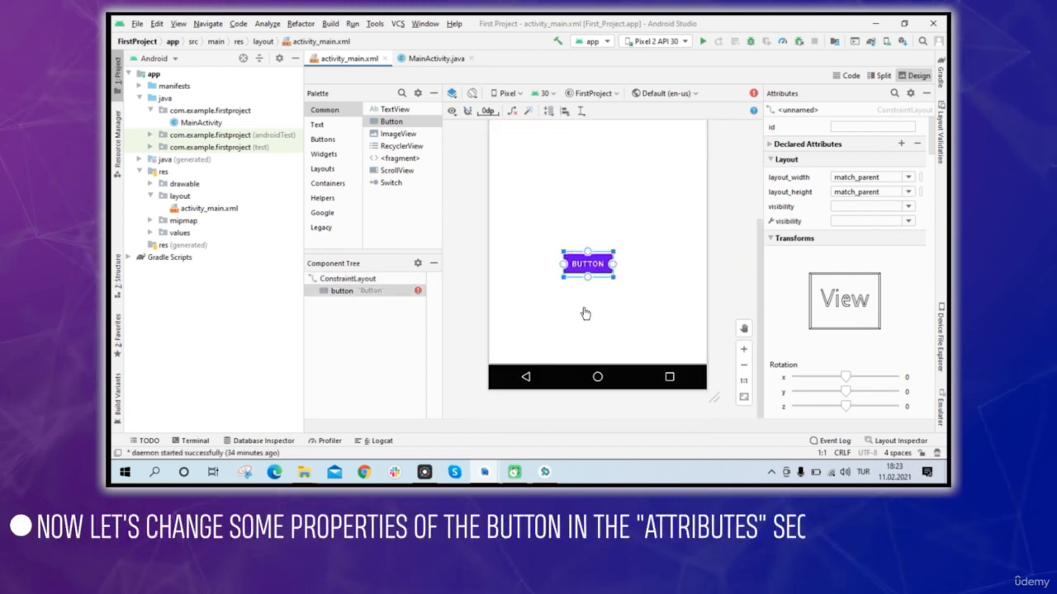
scroll(872, 246, "down", 2)
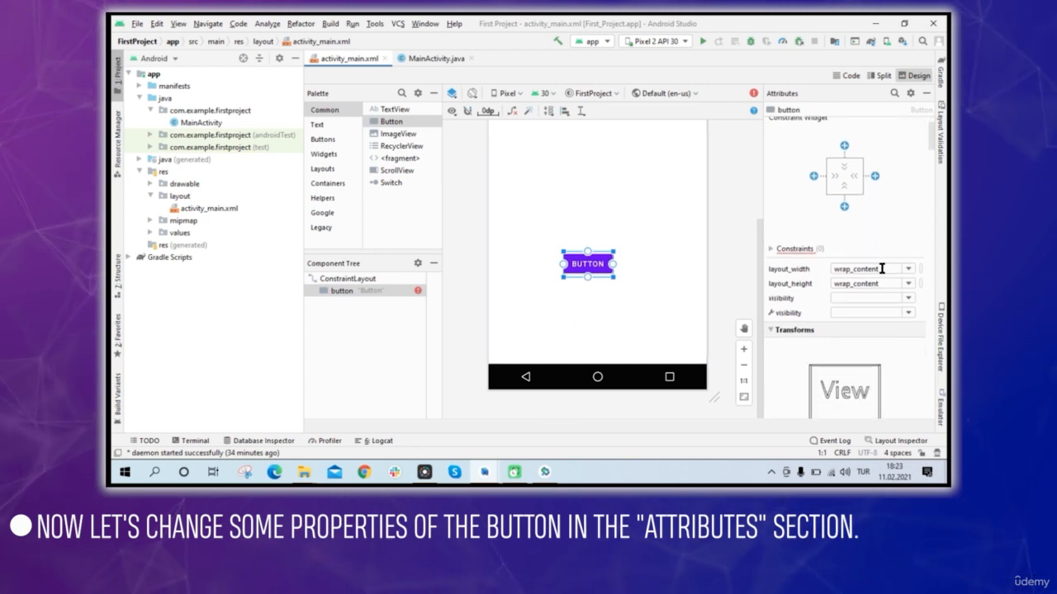
left_click(881, 268)
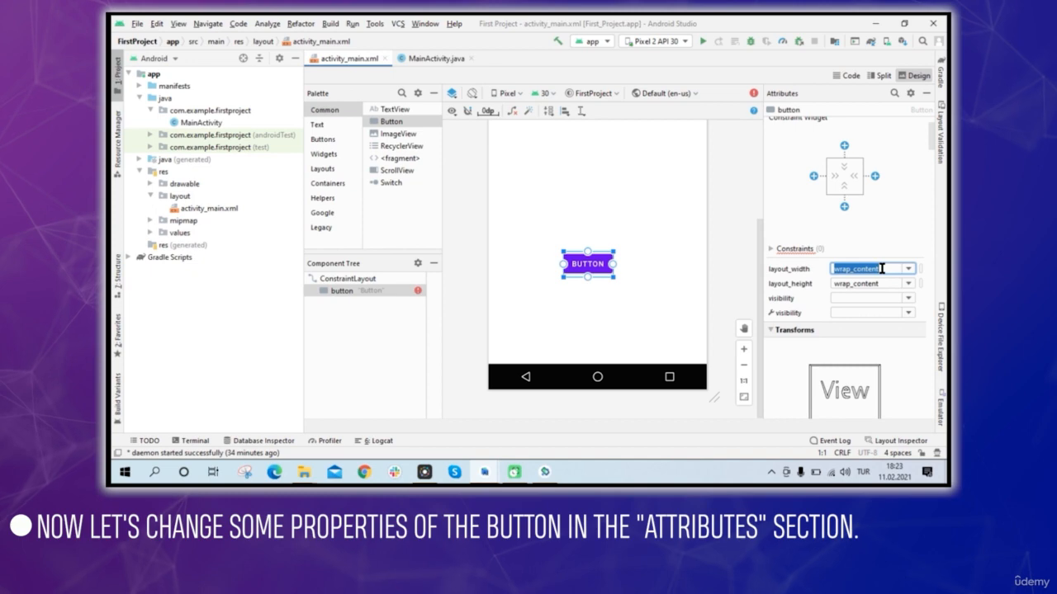
type("300dp")
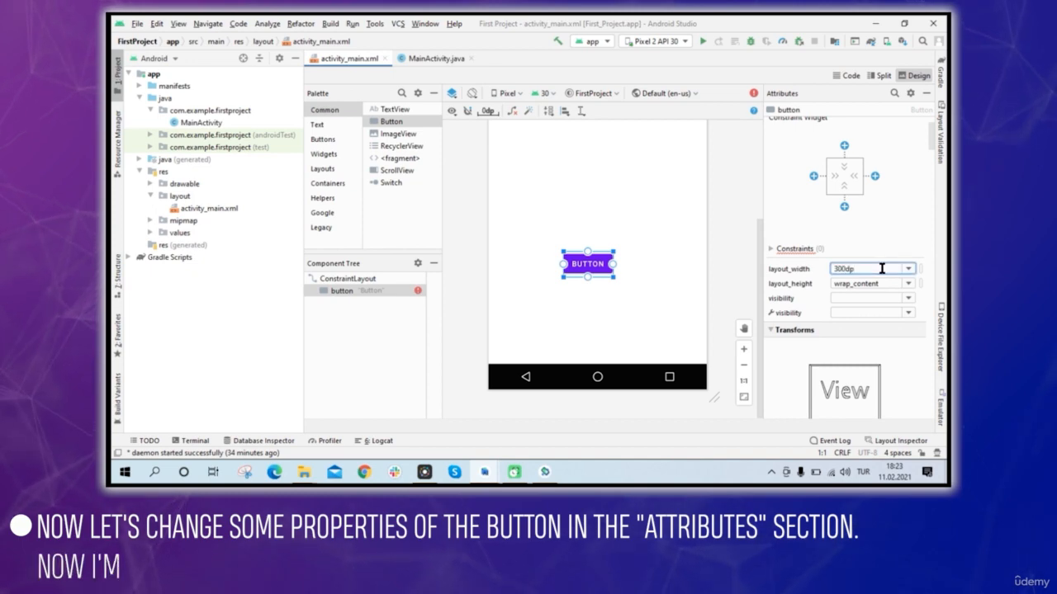
key("Return")
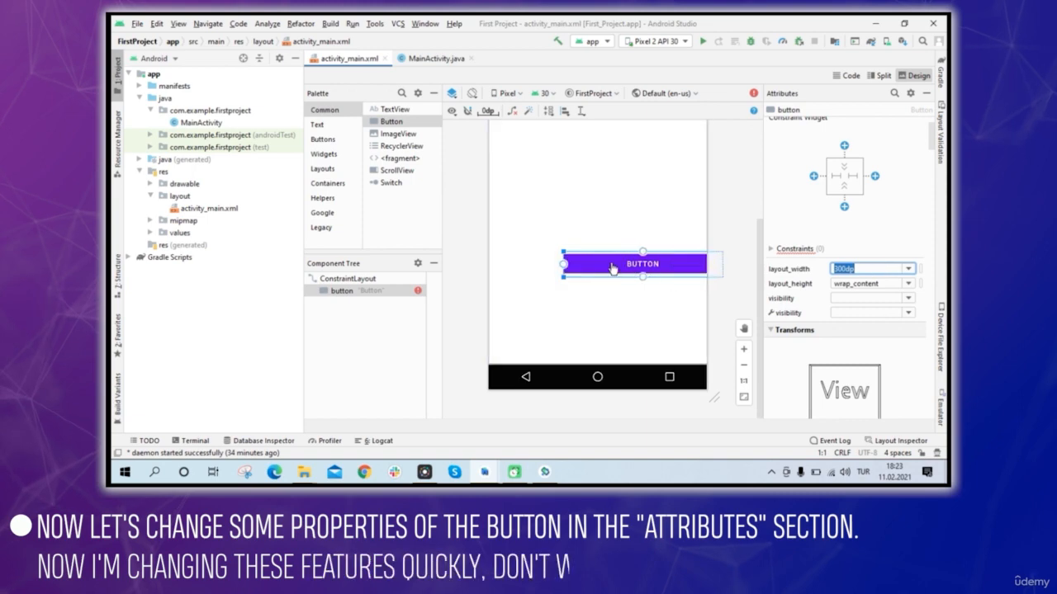
left_click_drag(614, 265, 579, 266)
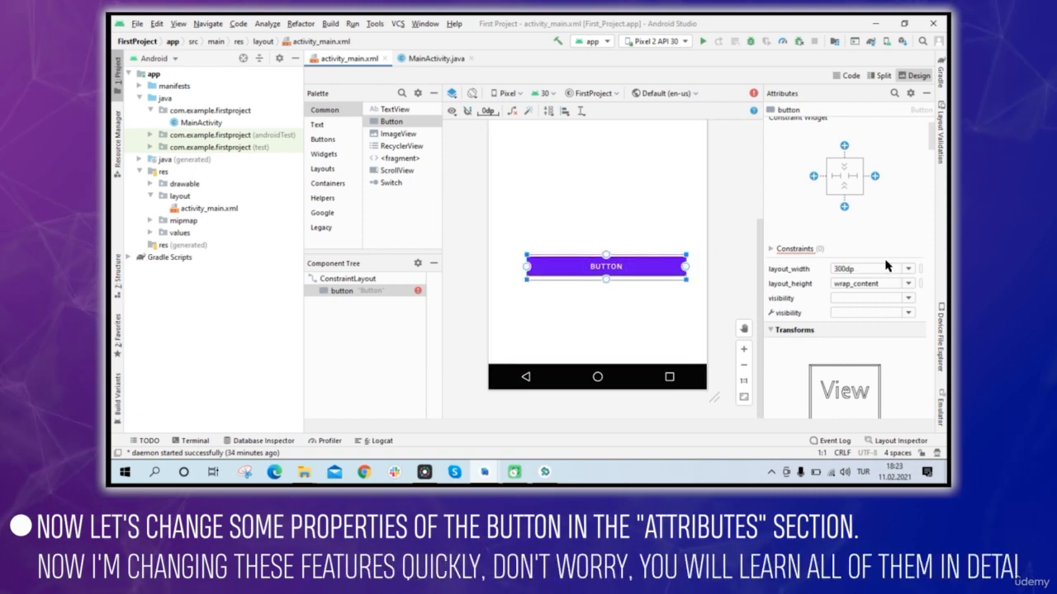
Set the button's backgroundTint to a custom red, #FF0303.
scroll(886, 264, "down", 6)
scroll(886, 264, "down", 5)
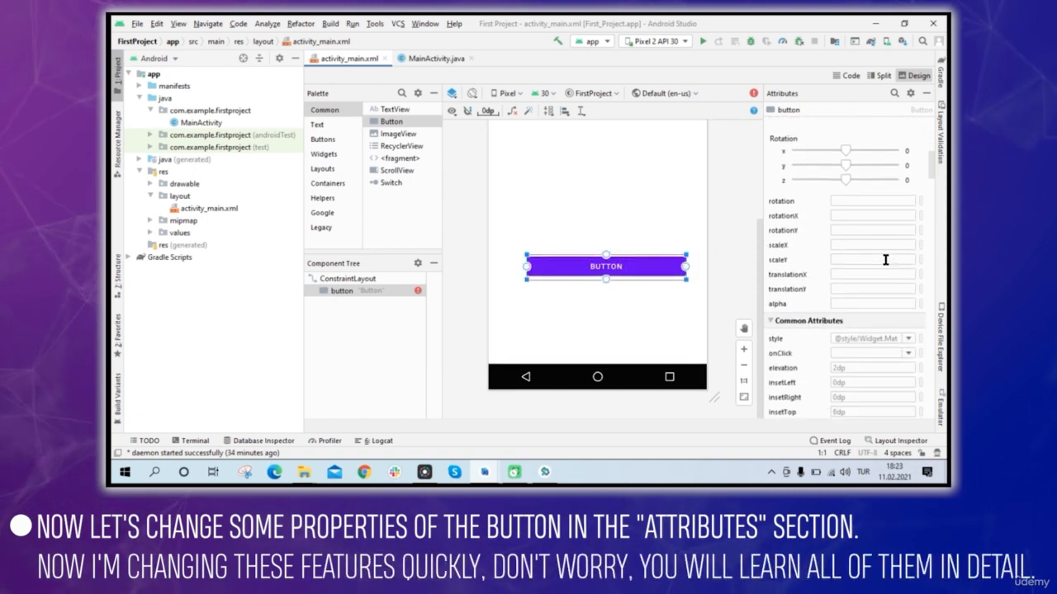
scroll(886, 260, "down", 3)
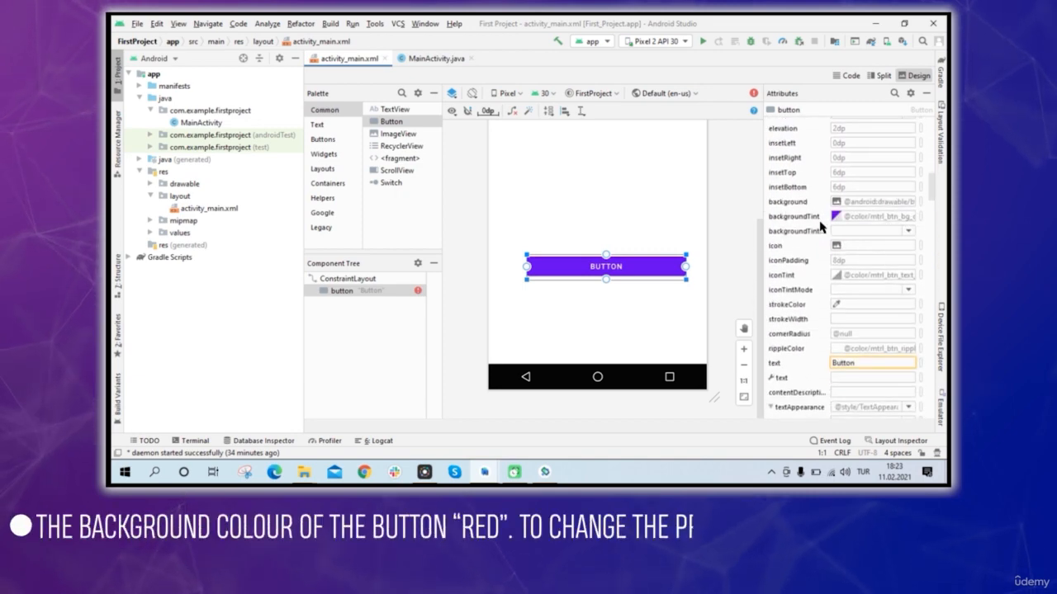
left_click(836, 216)
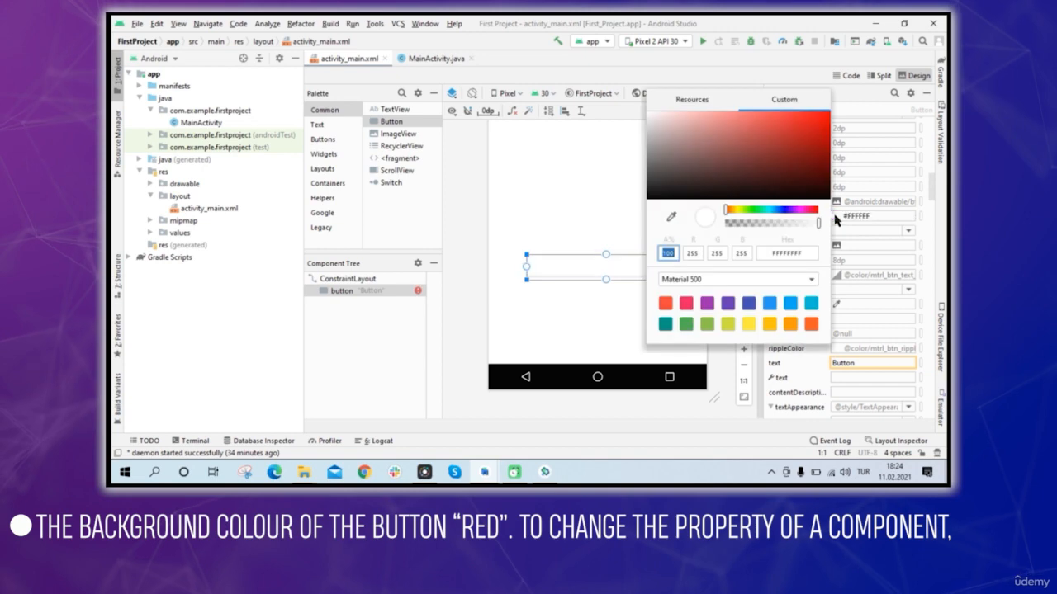
left_click(829, 115)
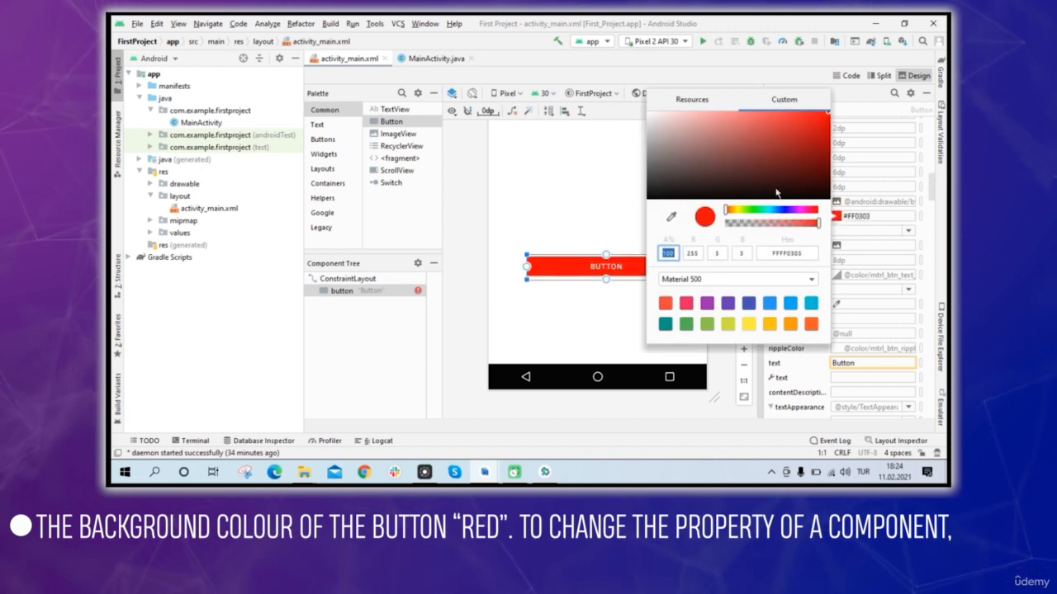
left_click(634, 309)
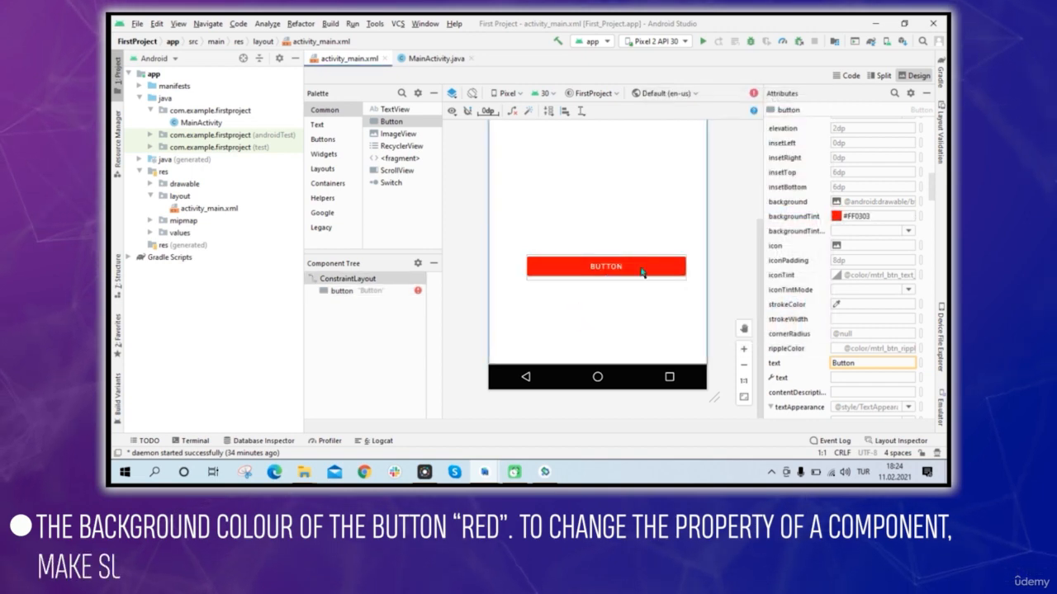
Select the red button in the layout and change its text attribute to "Hello World".
left_click(588, 268)
scroll(885, 202, "down", 4)
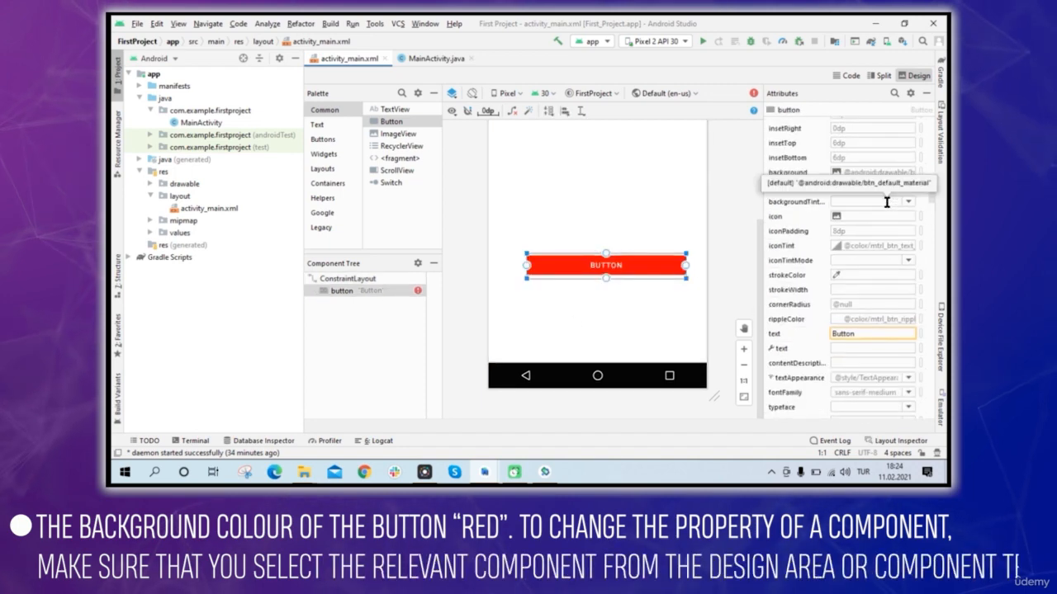
scroll(886, 202, "down", 1)
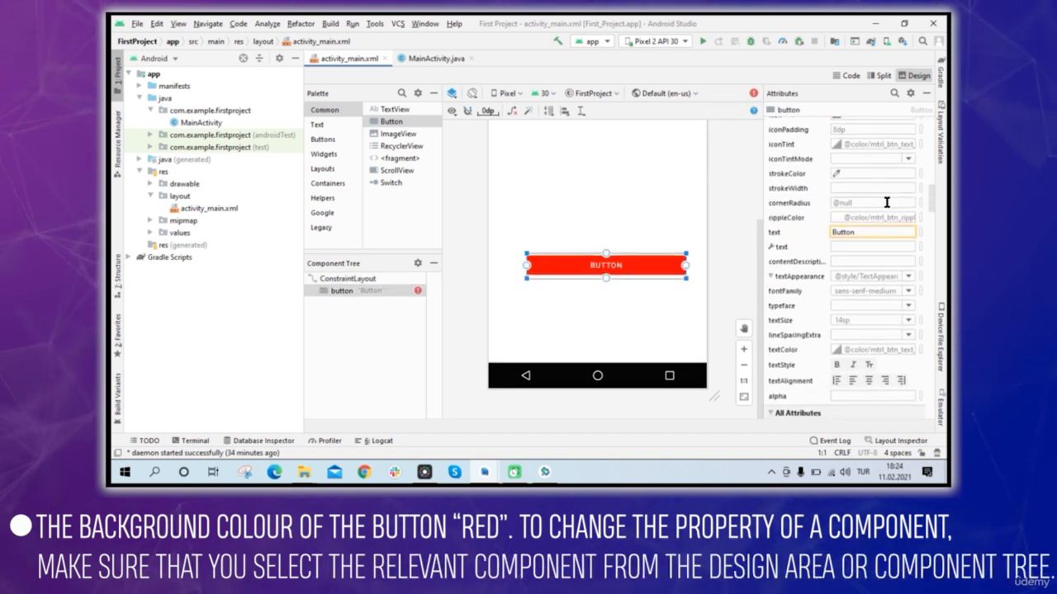
double_click(861, 216)
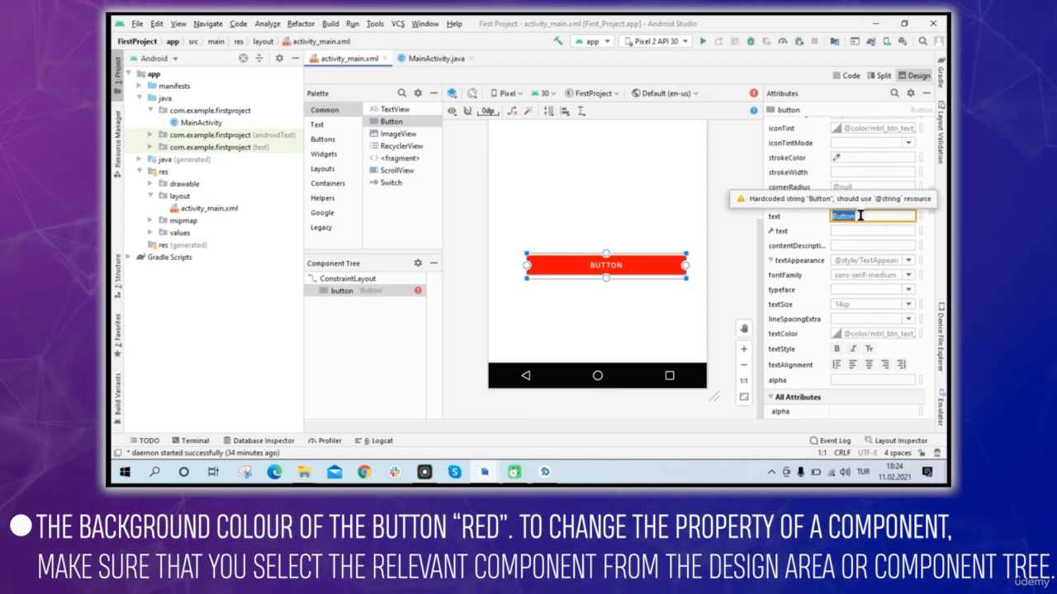
type("Hel")
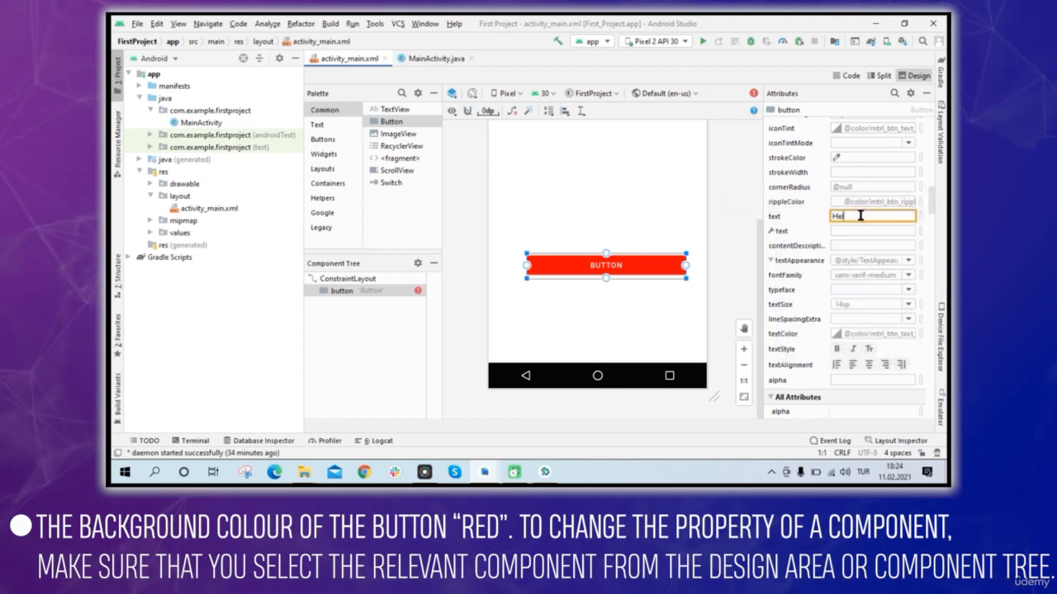
type("lo Wor")
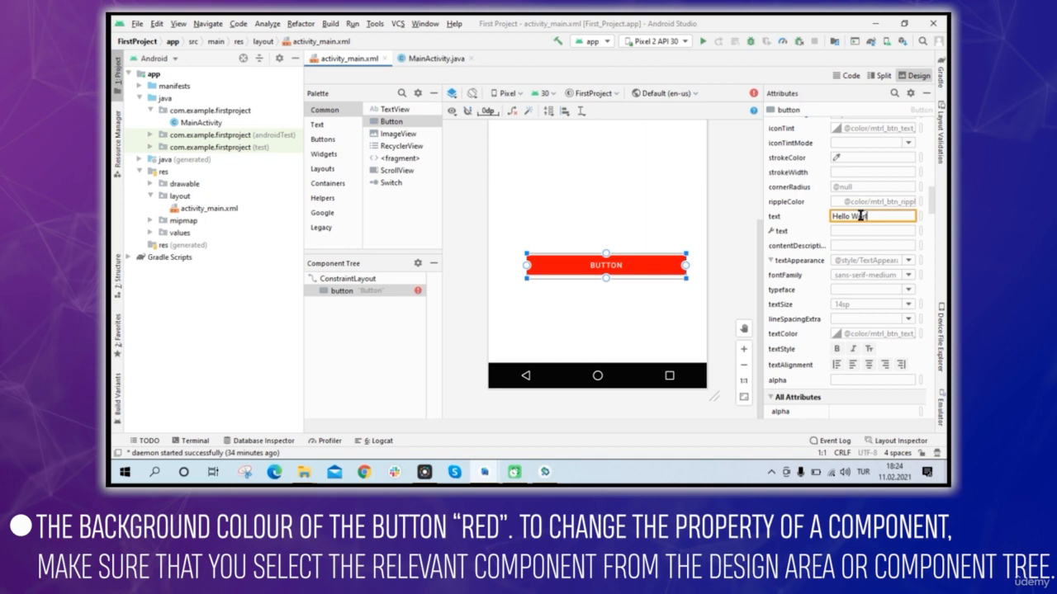
type("ld")
key("Return")
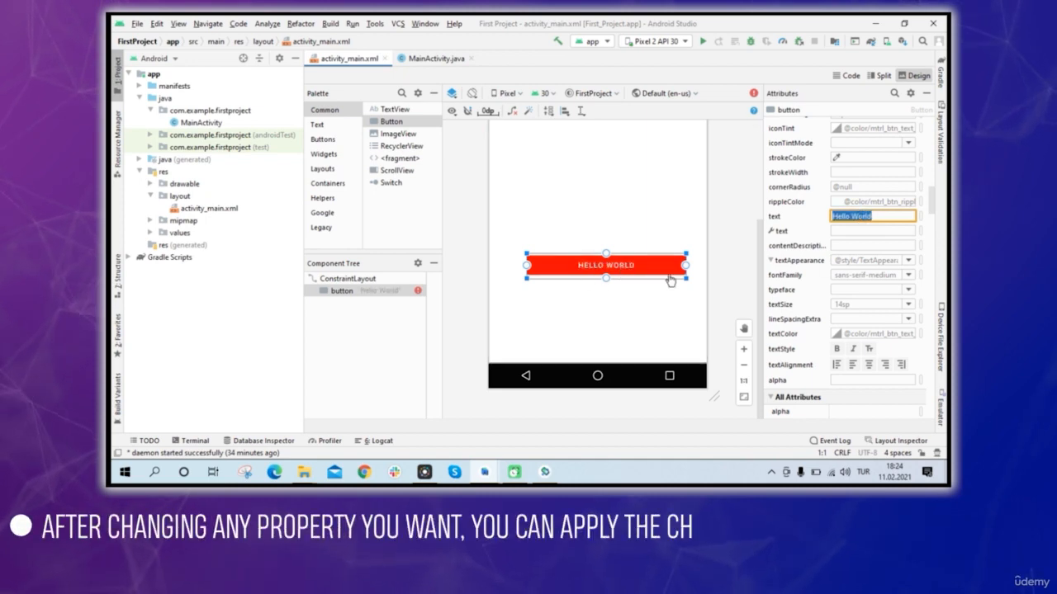
Set the Hello World button's textSize to 18sp.
scroll(867, 233, "down", 1)
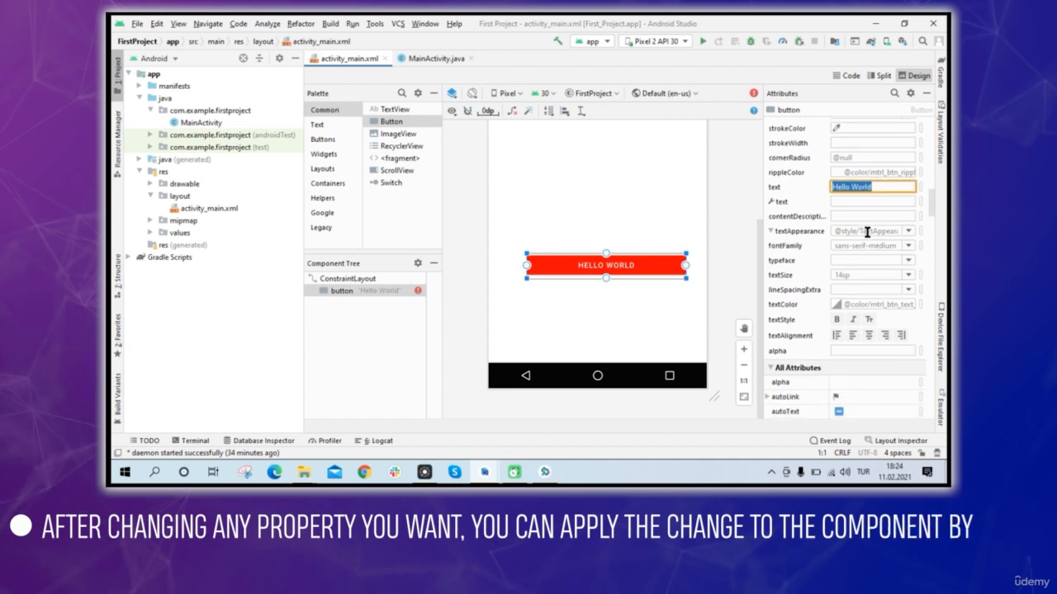
left_click(908, 276)
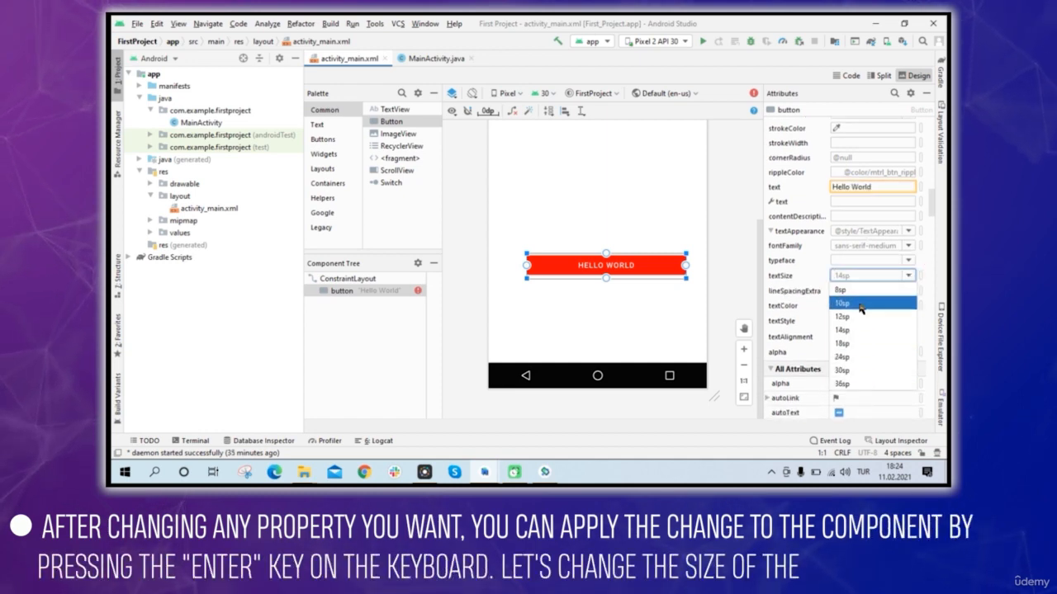
left_click(857, 344)
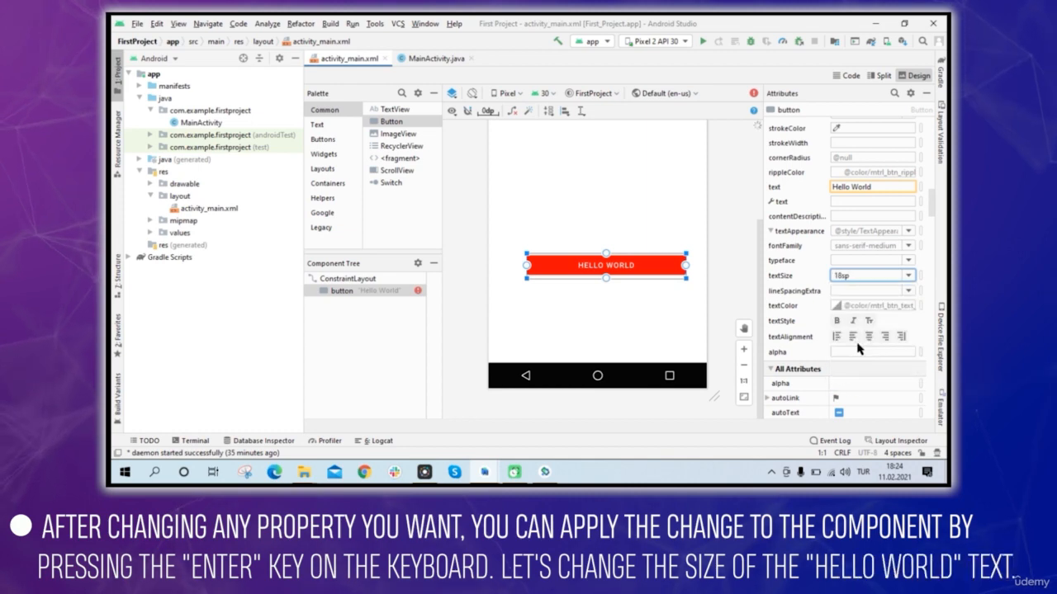
key("Return")
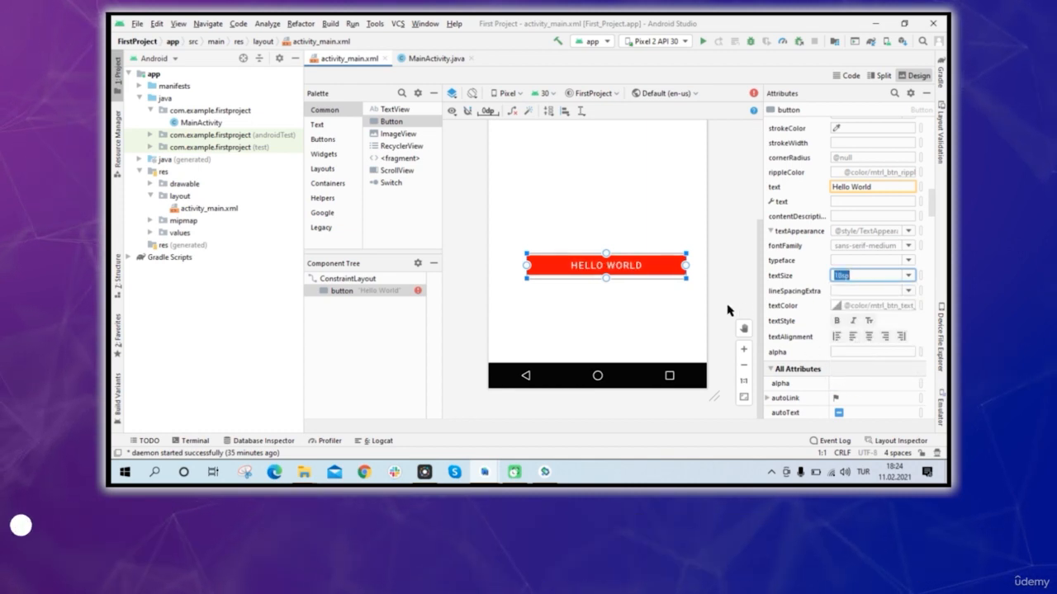
Set the textStyle of the Hello World button to bold.
scroll(873, 256, "down", 1)
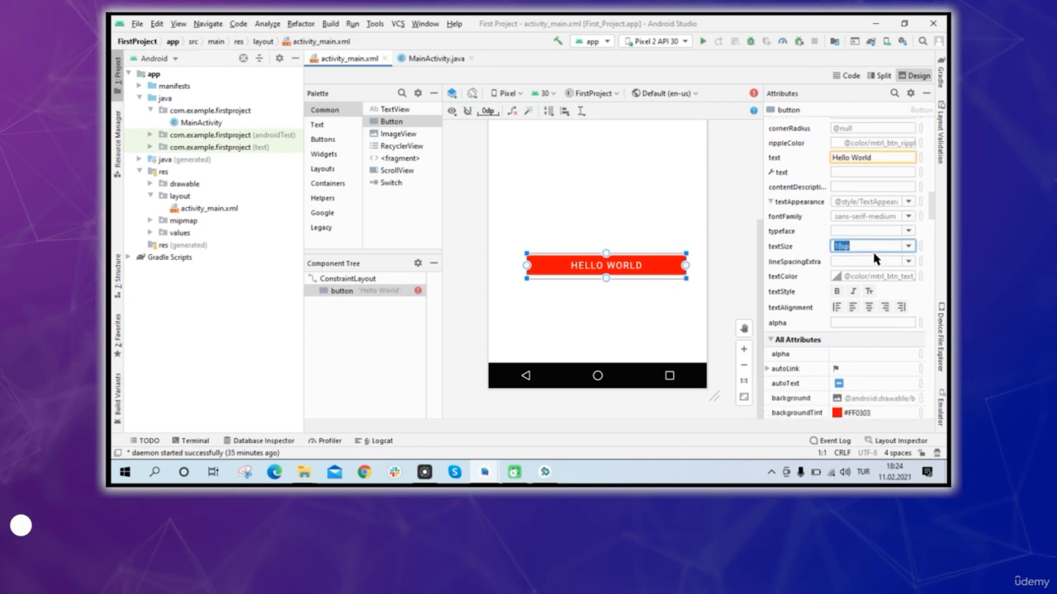
left_click(632, 342)
left_click(630, 273)
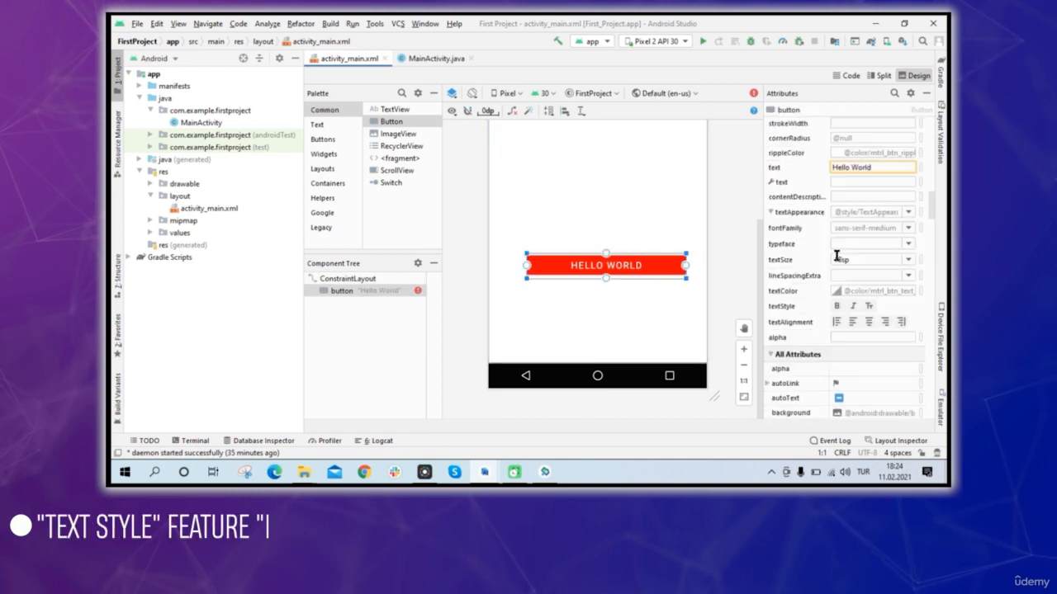
scroll(893, 221, "down", 2)
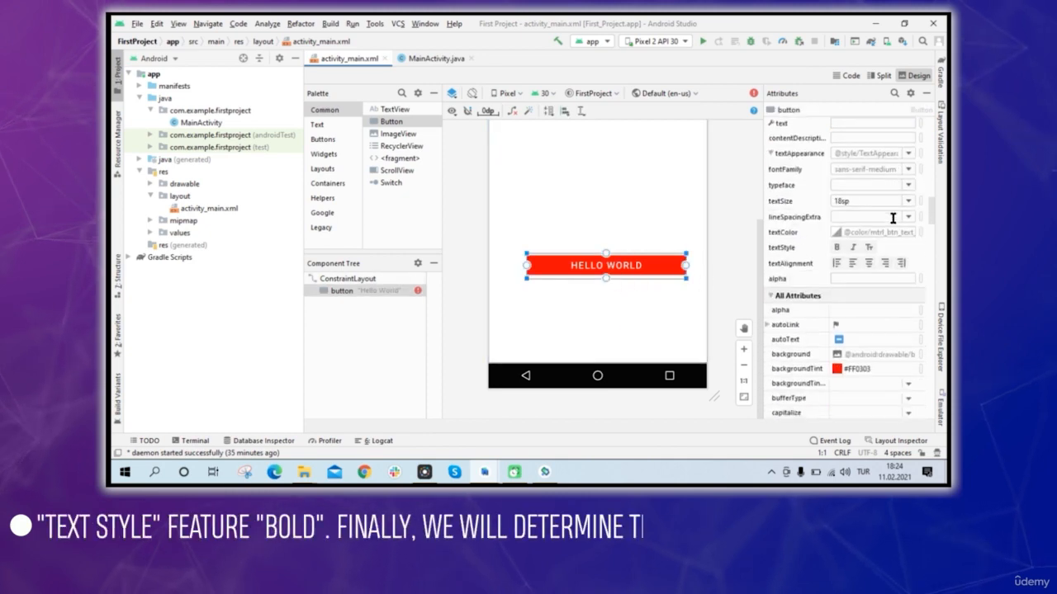
left_click(837, 247)
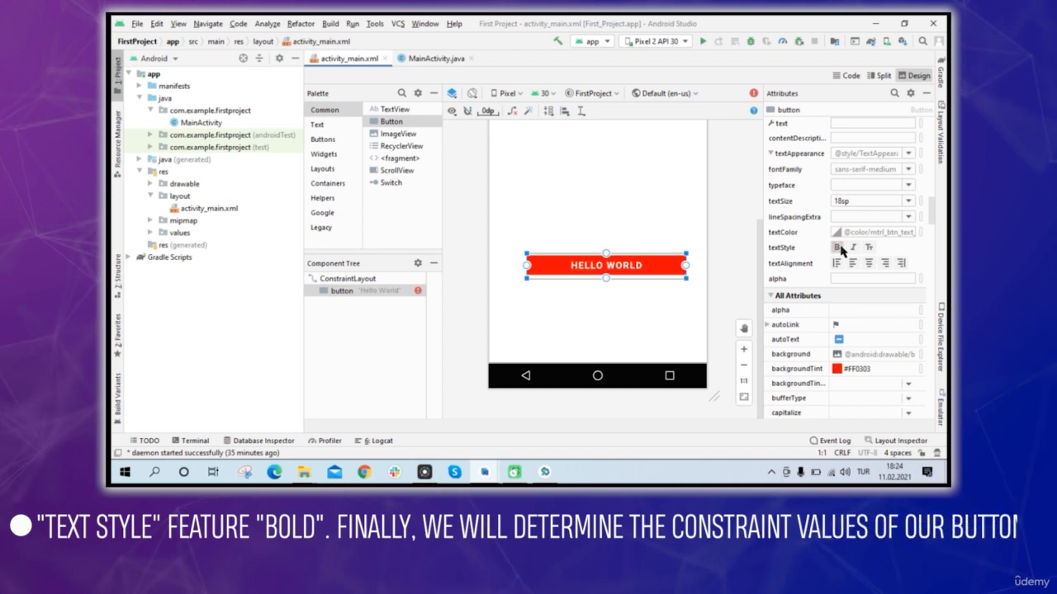
Constrain the Hello World button to the layout's edges so that it sits horizontally centred in the lower half.
left_click(716, 263)
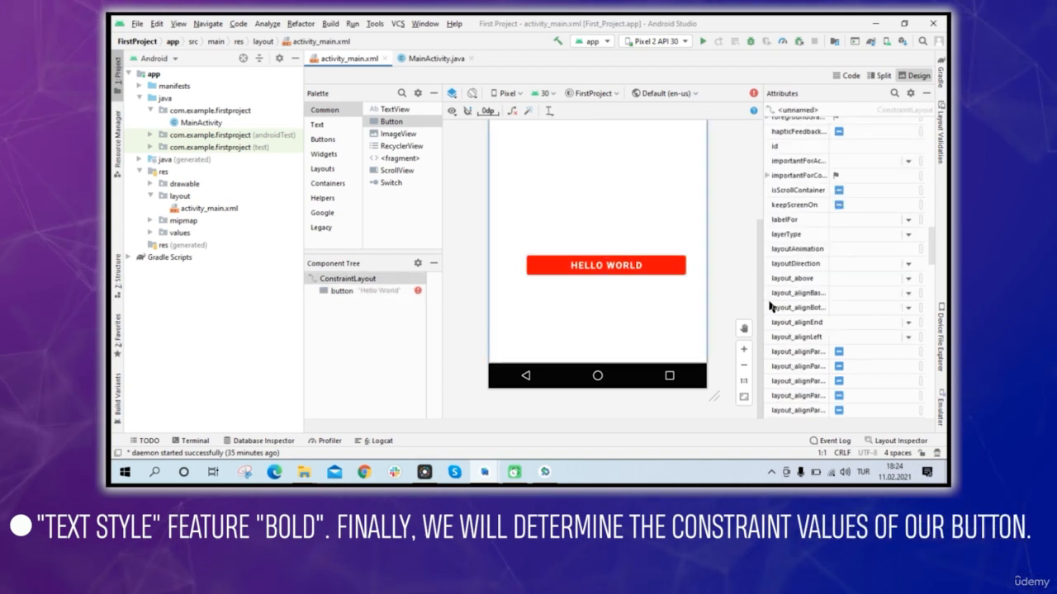
left_click(744, 366)
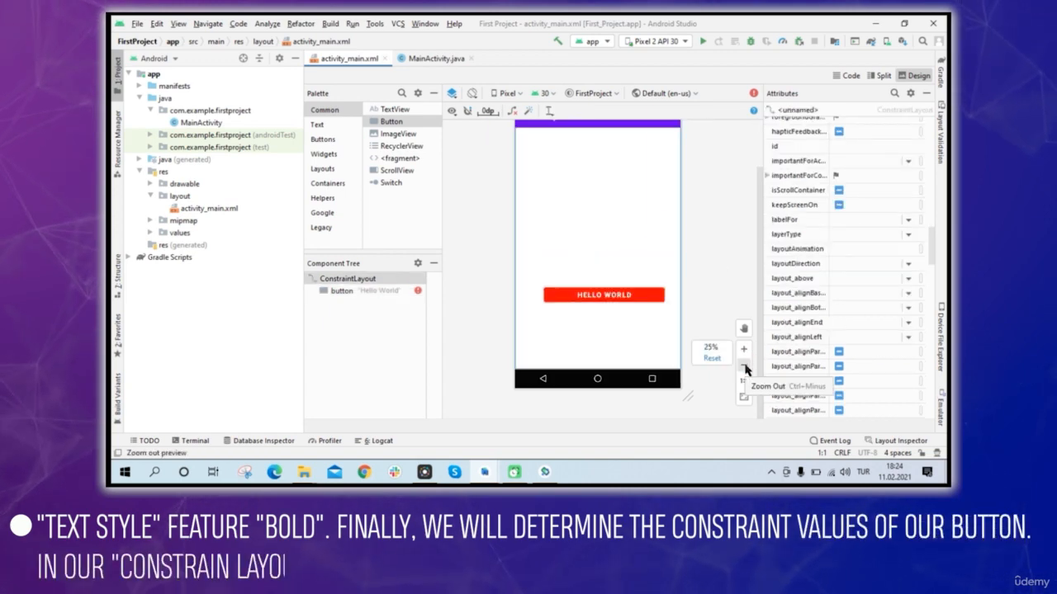
left_click(651, 302)
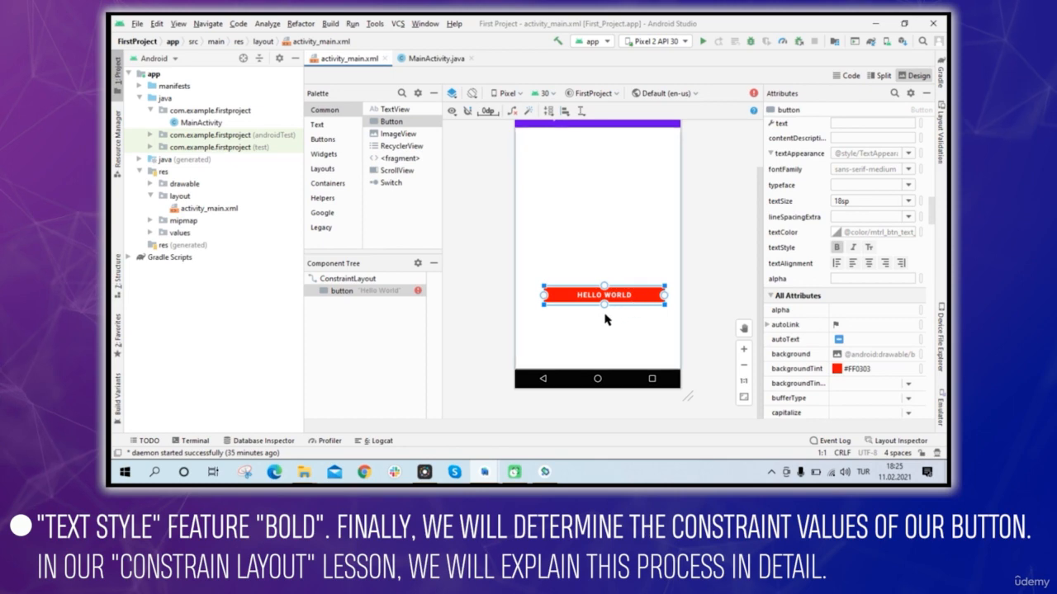
left_click_drag(607, 361, 632, 293)
left_click(731, 278)
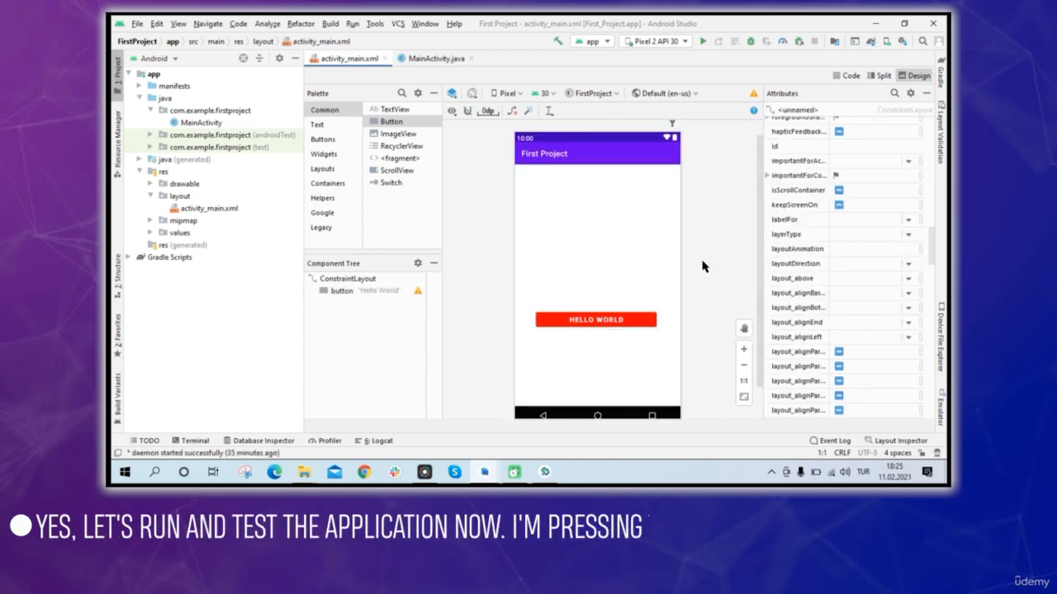
left_click(713, 266)
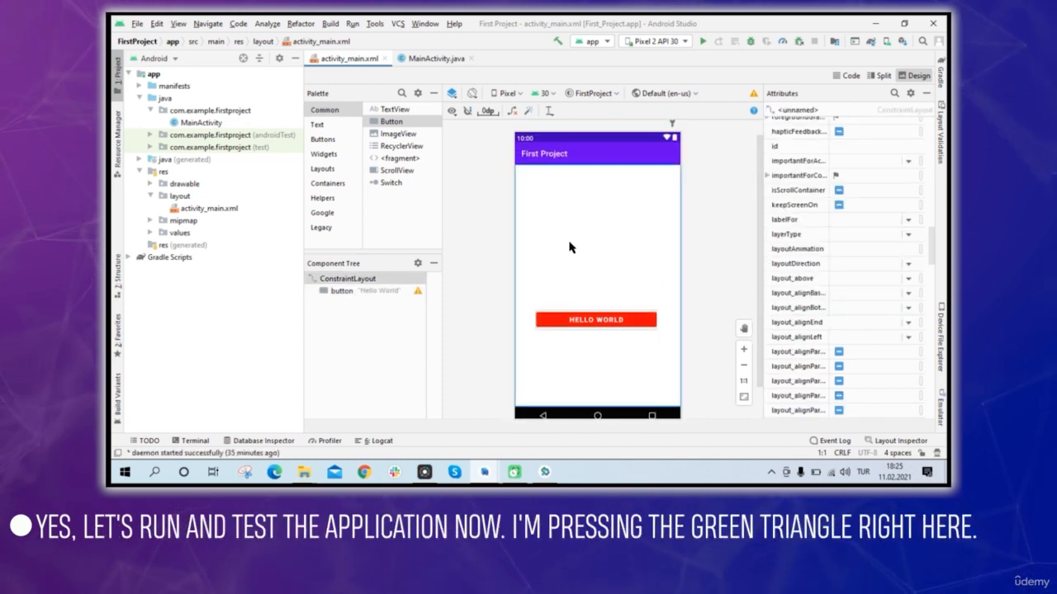
Run the app on the Pixel 2 API 30 emulator and stop the running app.
left_click(703, 41)
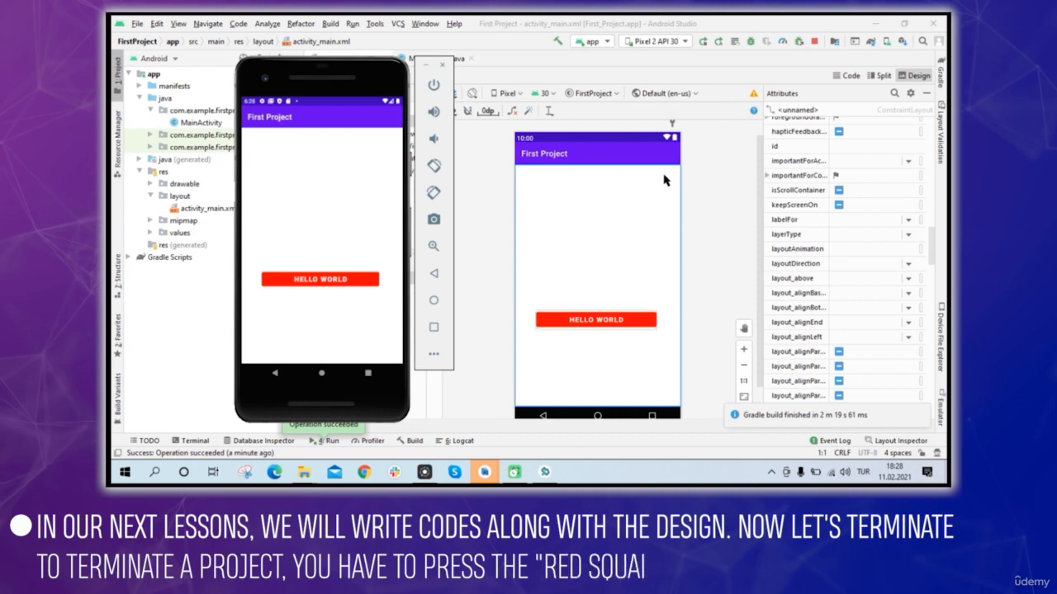
left_click(815, 46)
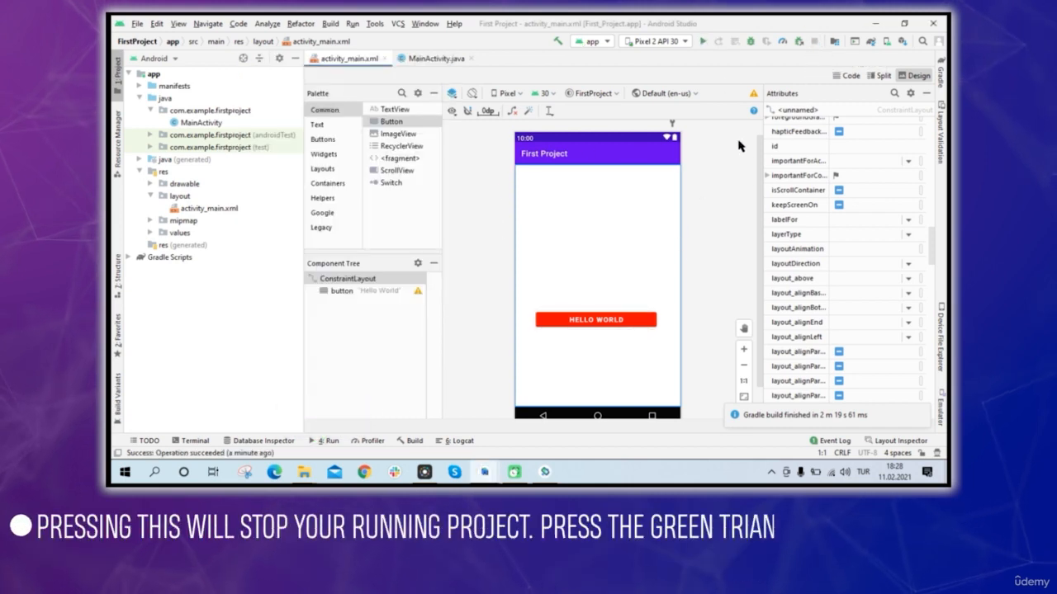
left_click(468, 235)
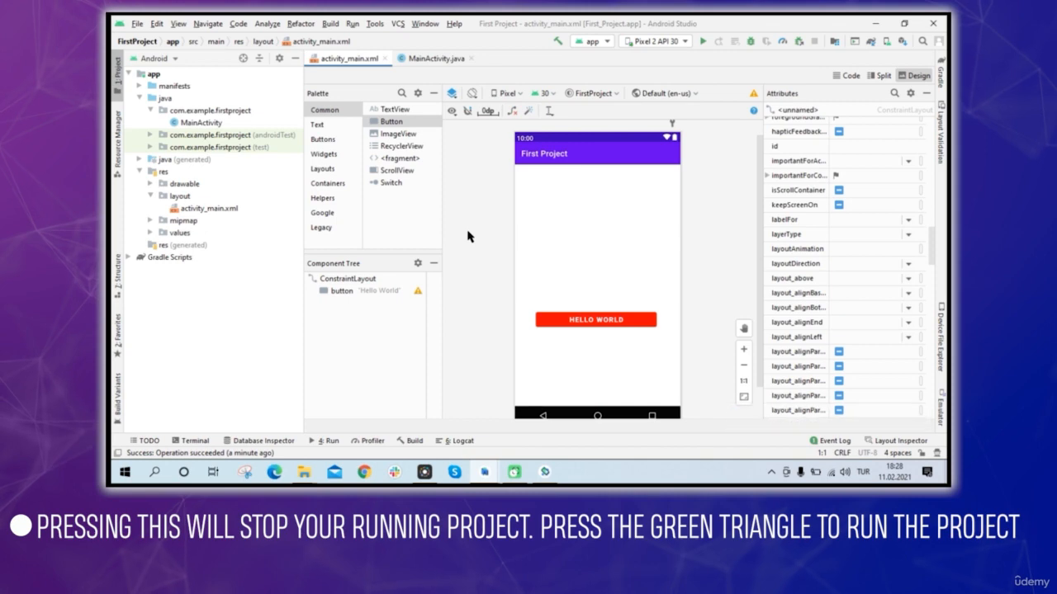